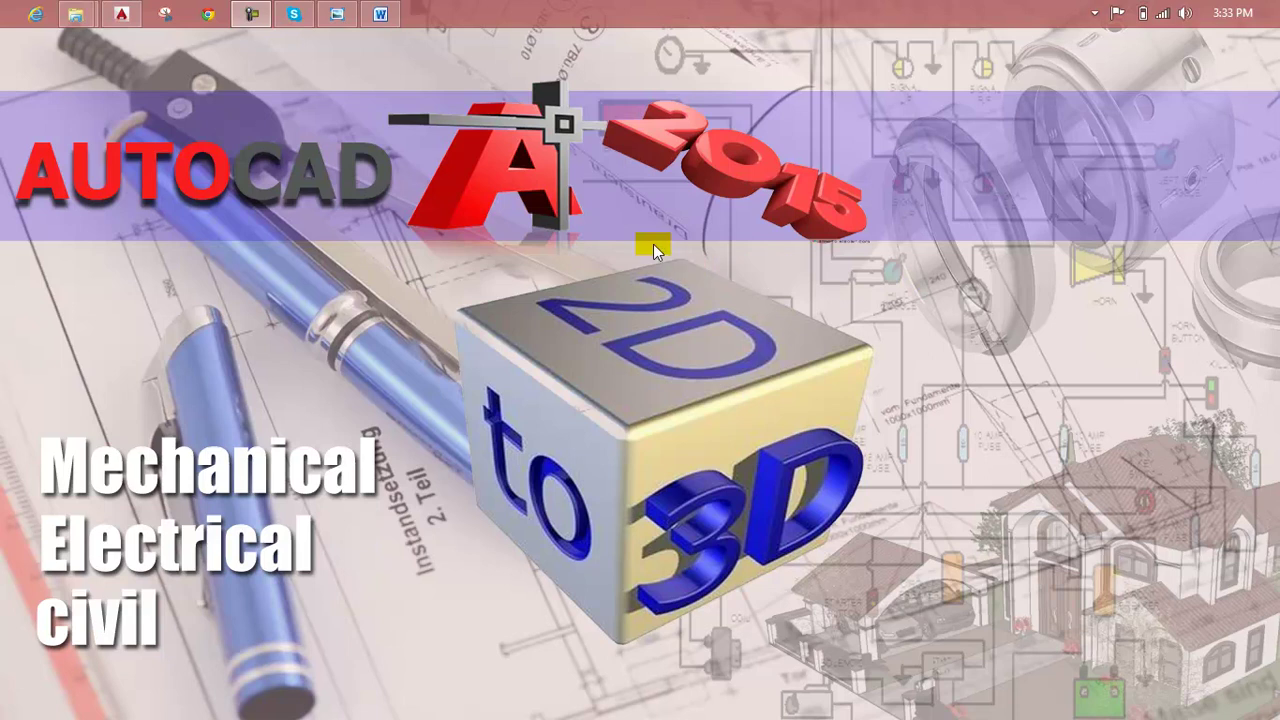
- Bring up the Lesson 110 notes document in Microsoft Word
click(388, 10)
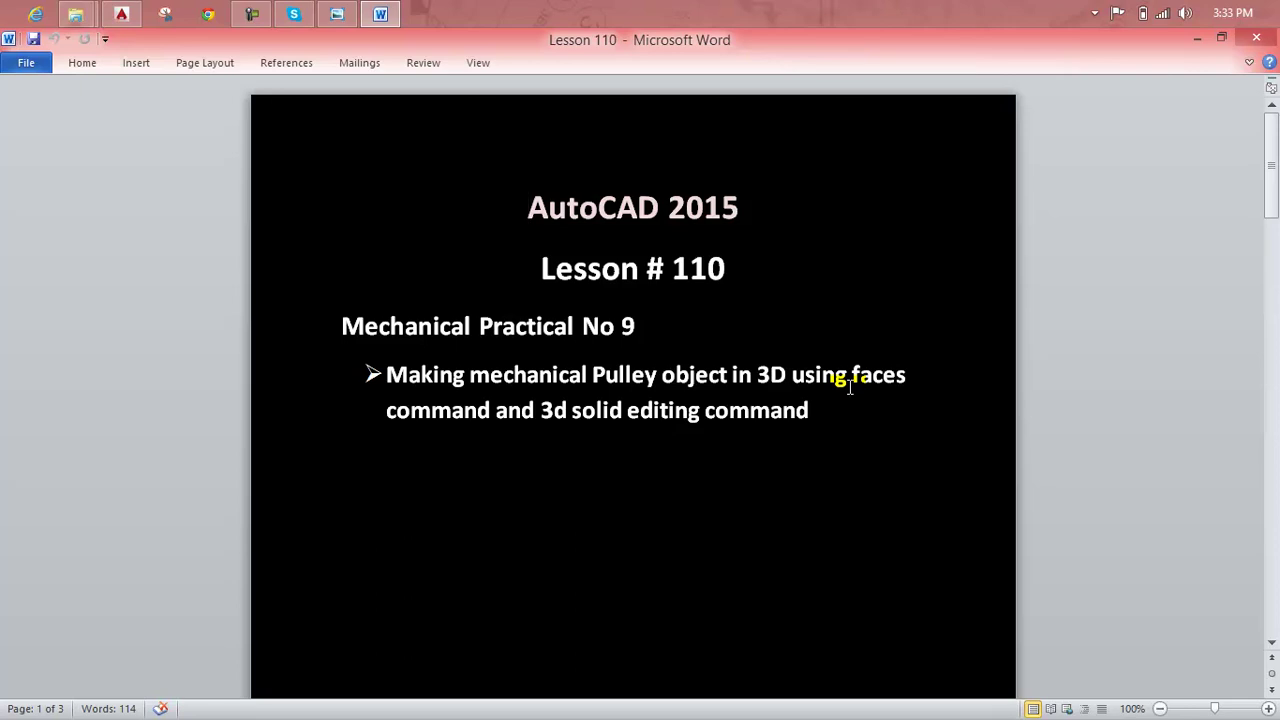
- Show pulley drawing 110 (Drawing 3) in Windows Photo Viewer
click(337, 14)
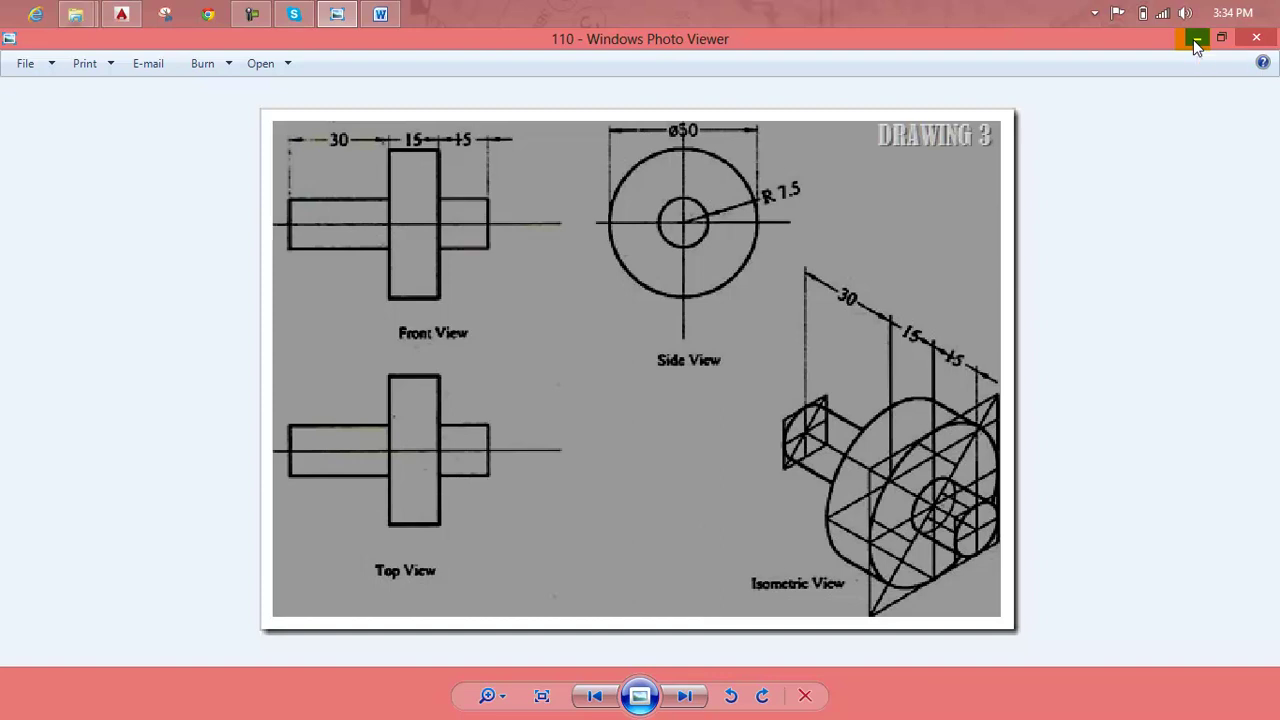
- Draw the first circle in Drawing5 with radius 7.5 at a picked centre point
click(128, 12)
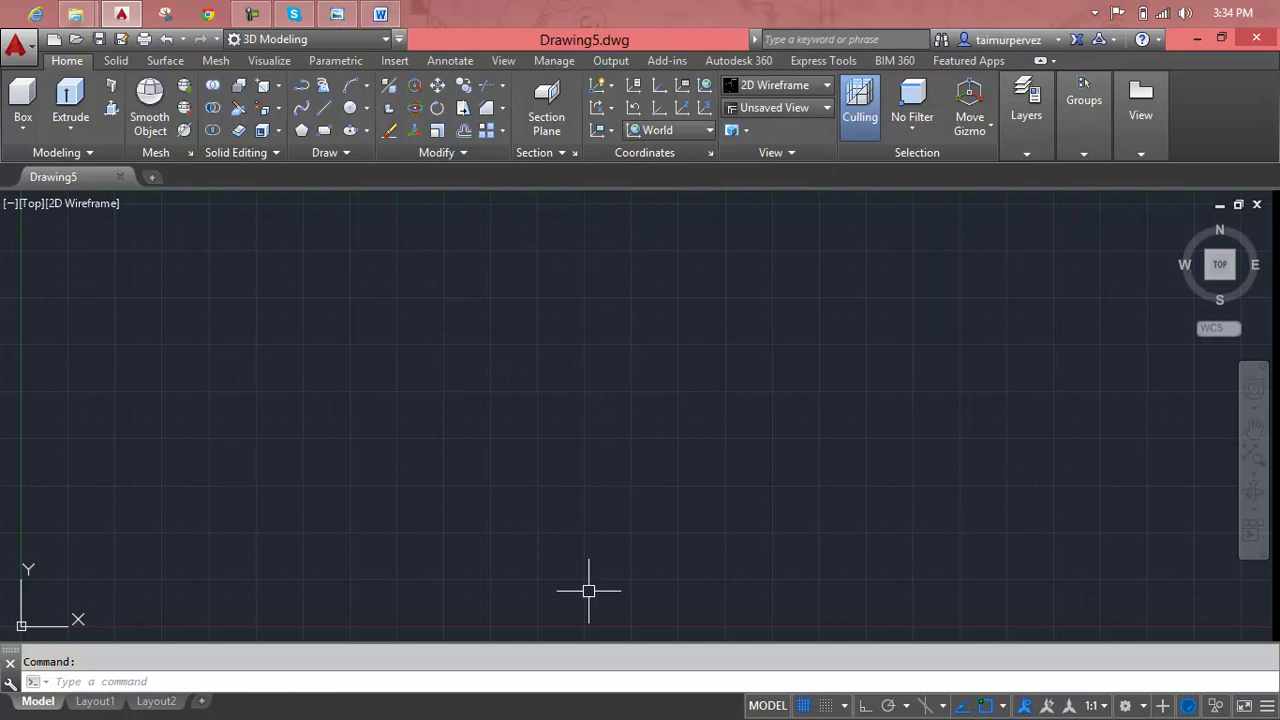
key(Escape)
text(c)
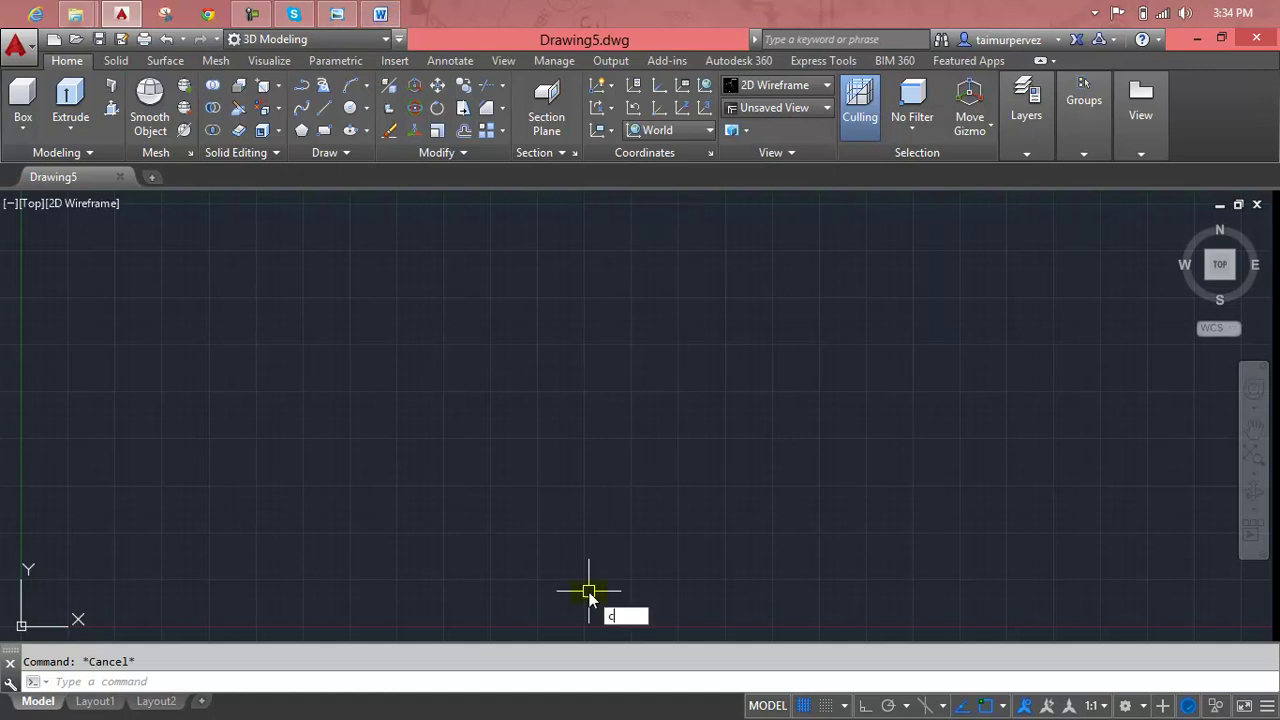
key(Return)
click(562, 468)
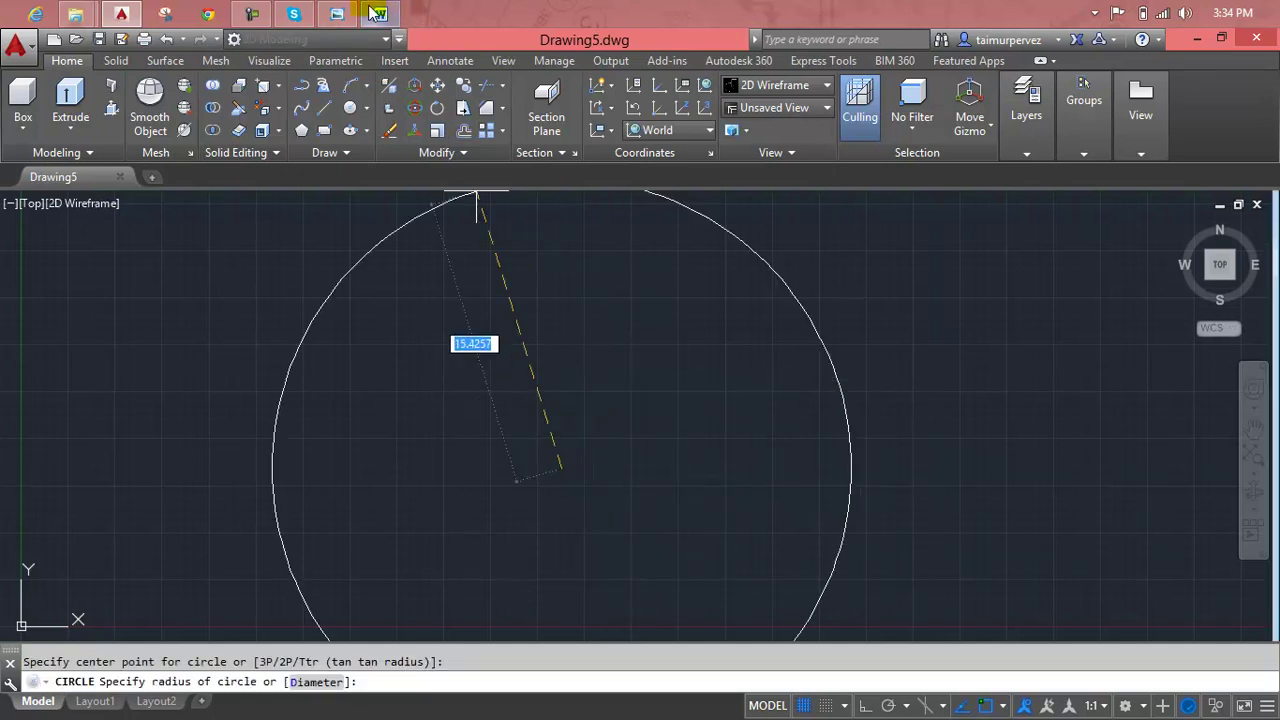
click(338, 14)
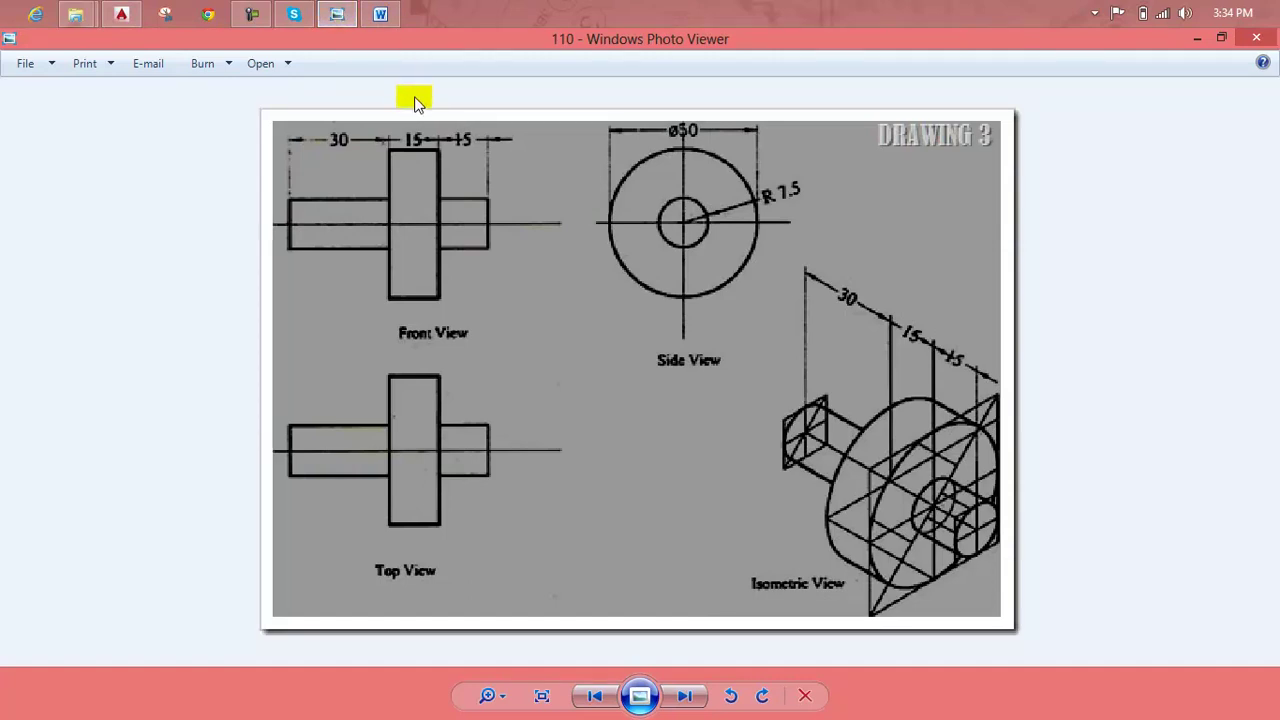
click(121, 14)
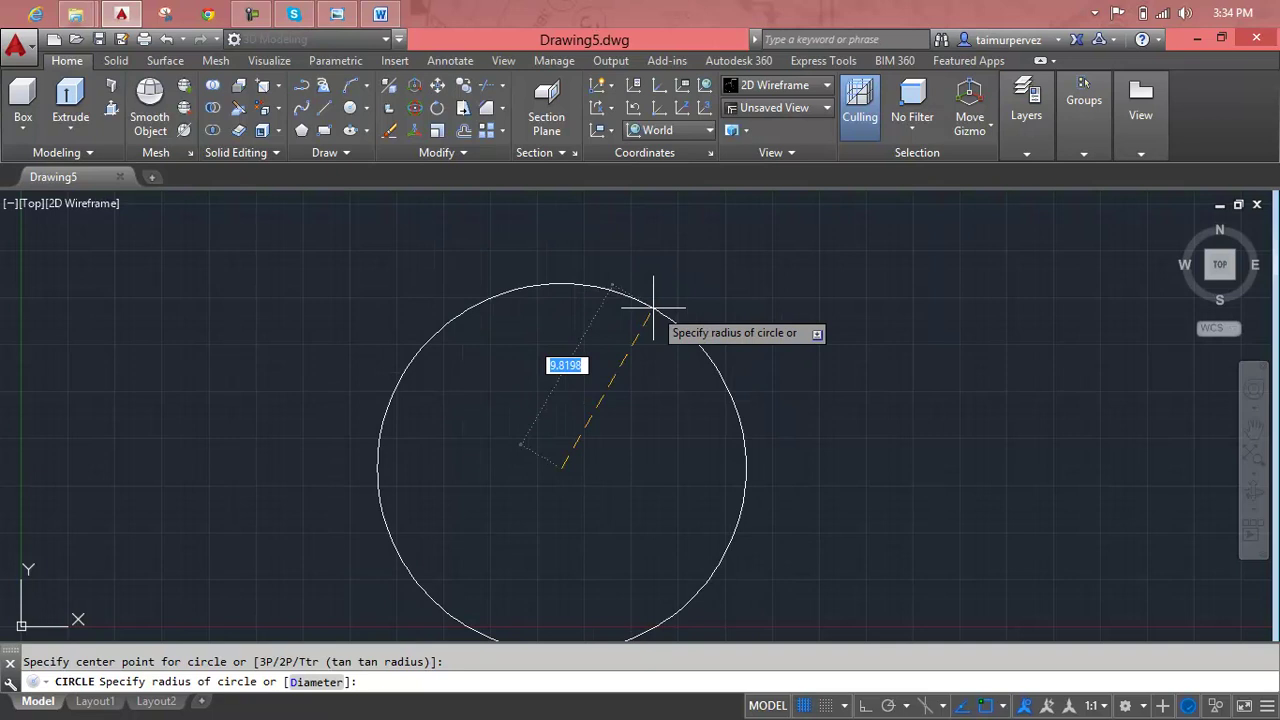
text(7.5)
key(Return)
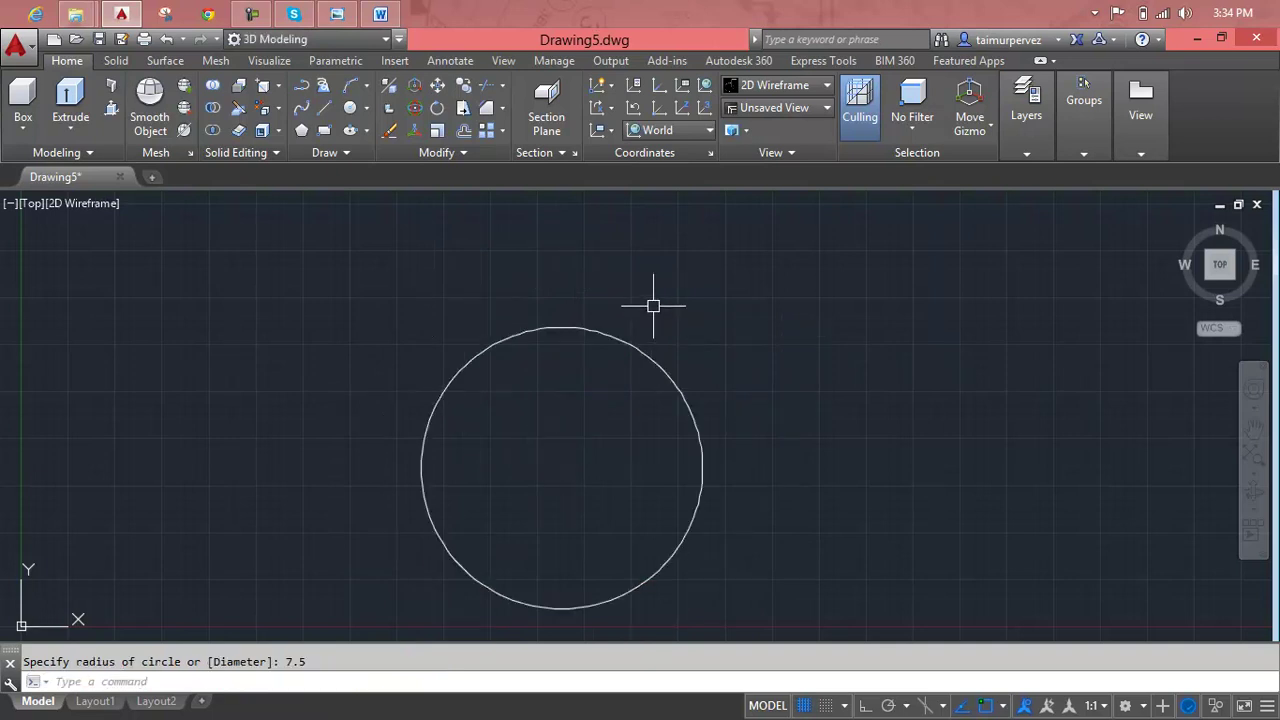
key(Return)
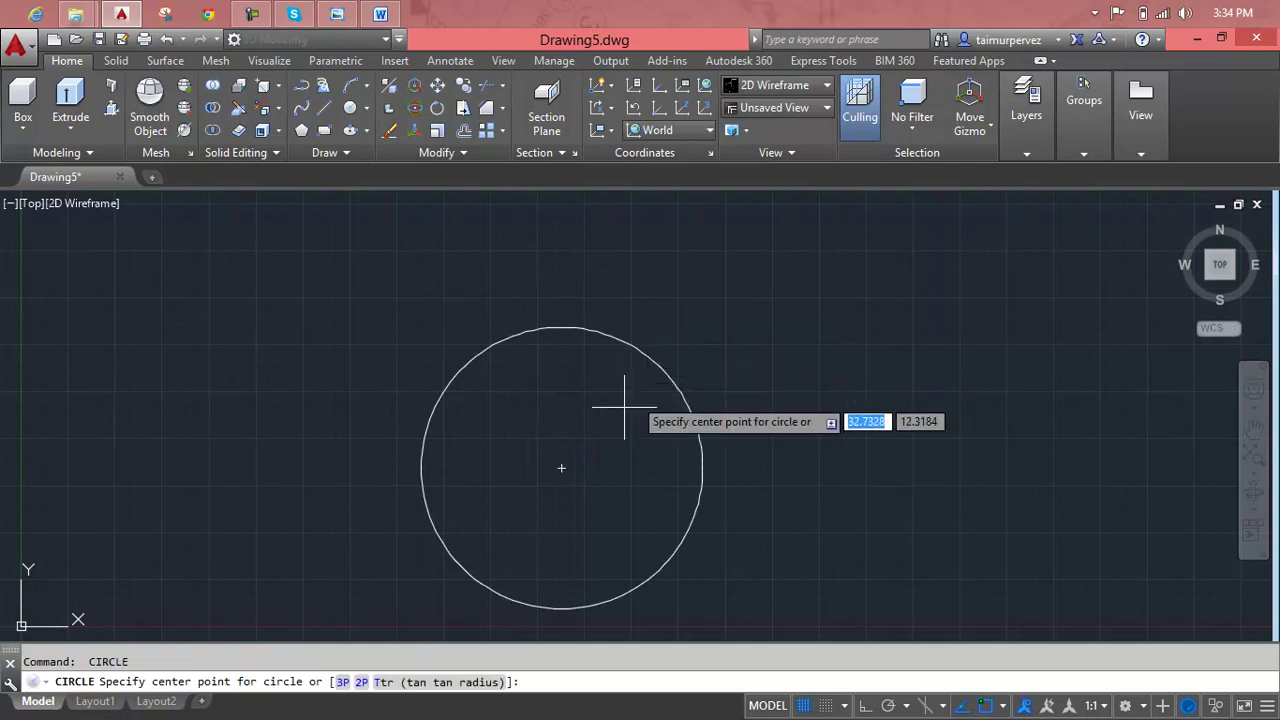
- Draw a diameter 5.0 circle on the same centre as the radius 7.5 circle
click(563, 467)
mouse_move(379, 14)
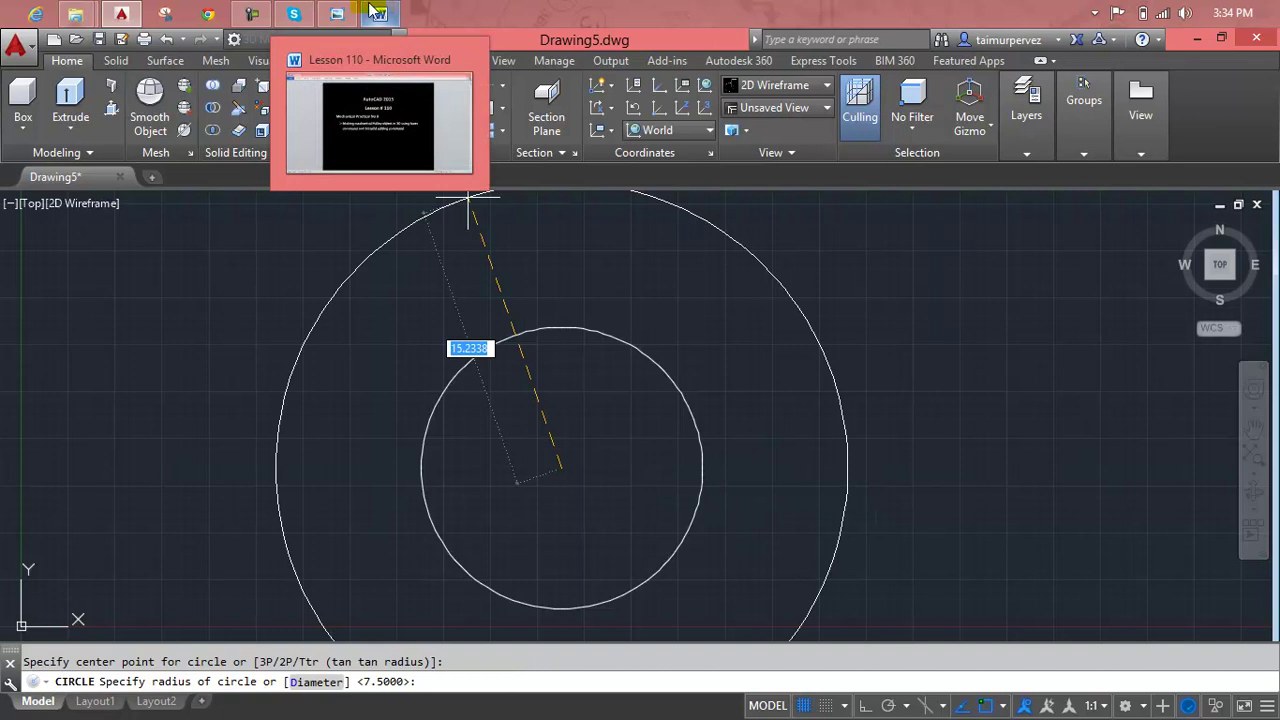
click(135, 10)
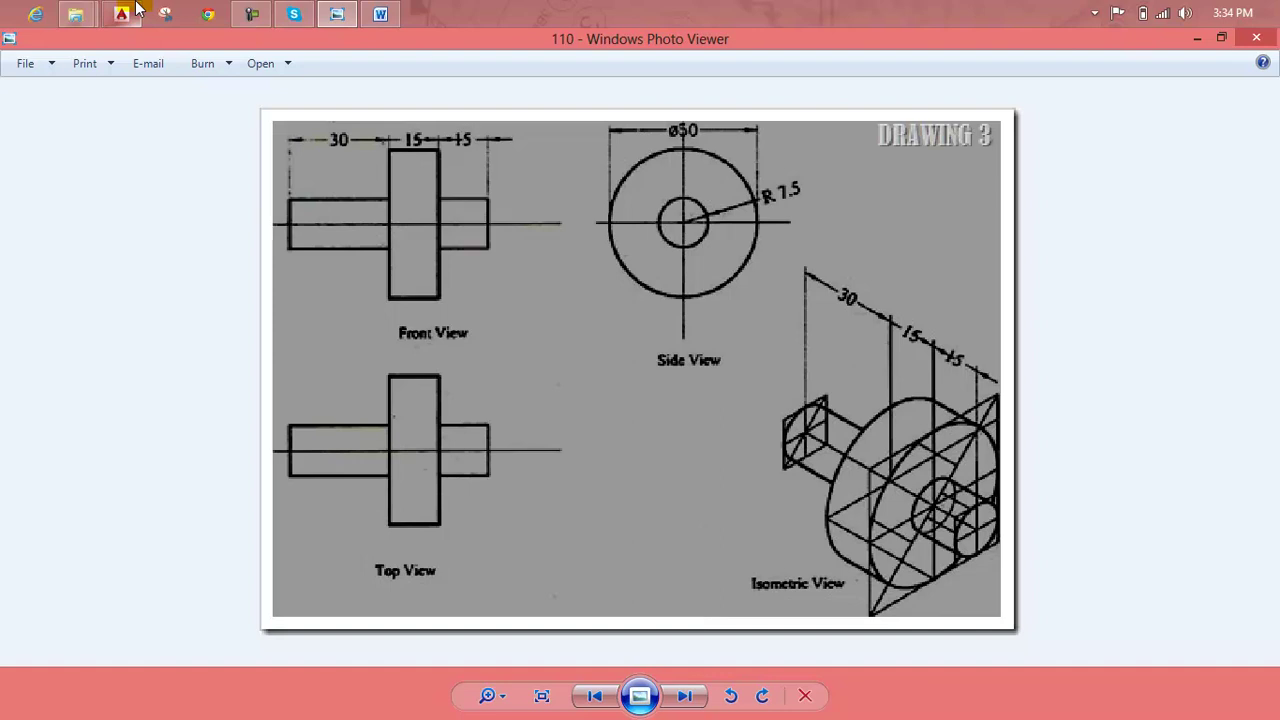
click(136, 8)
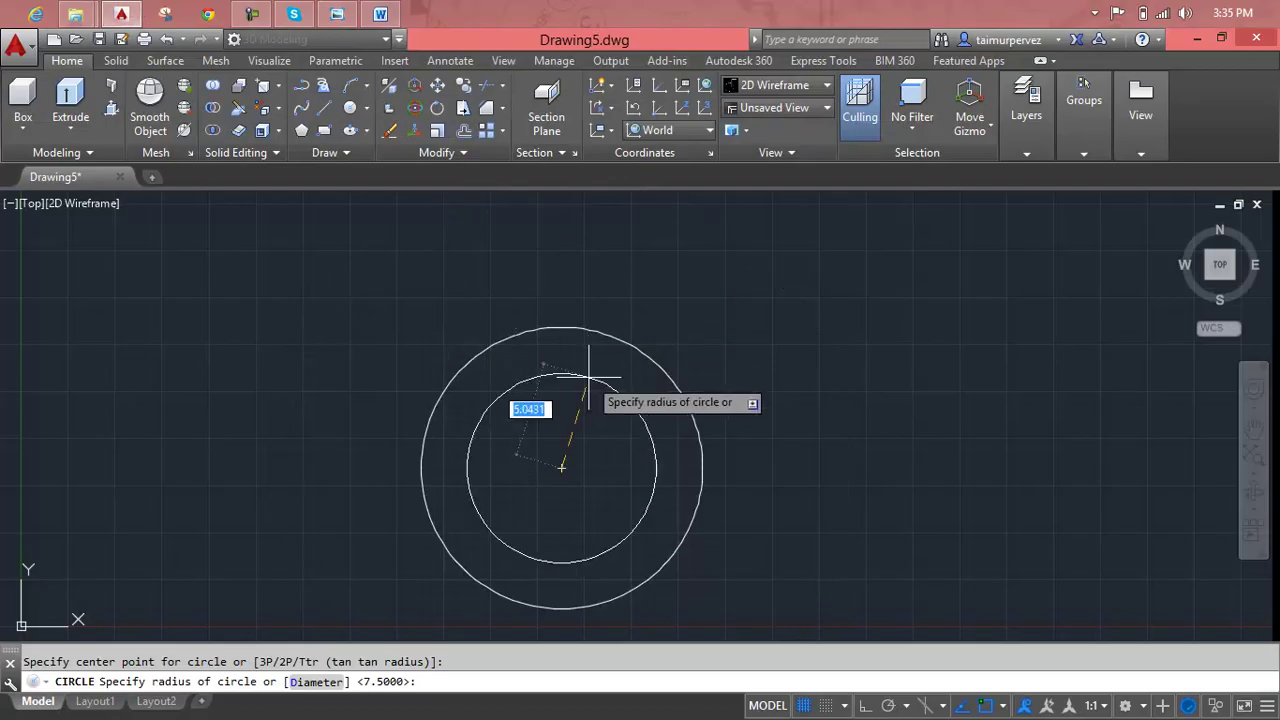
text(d)
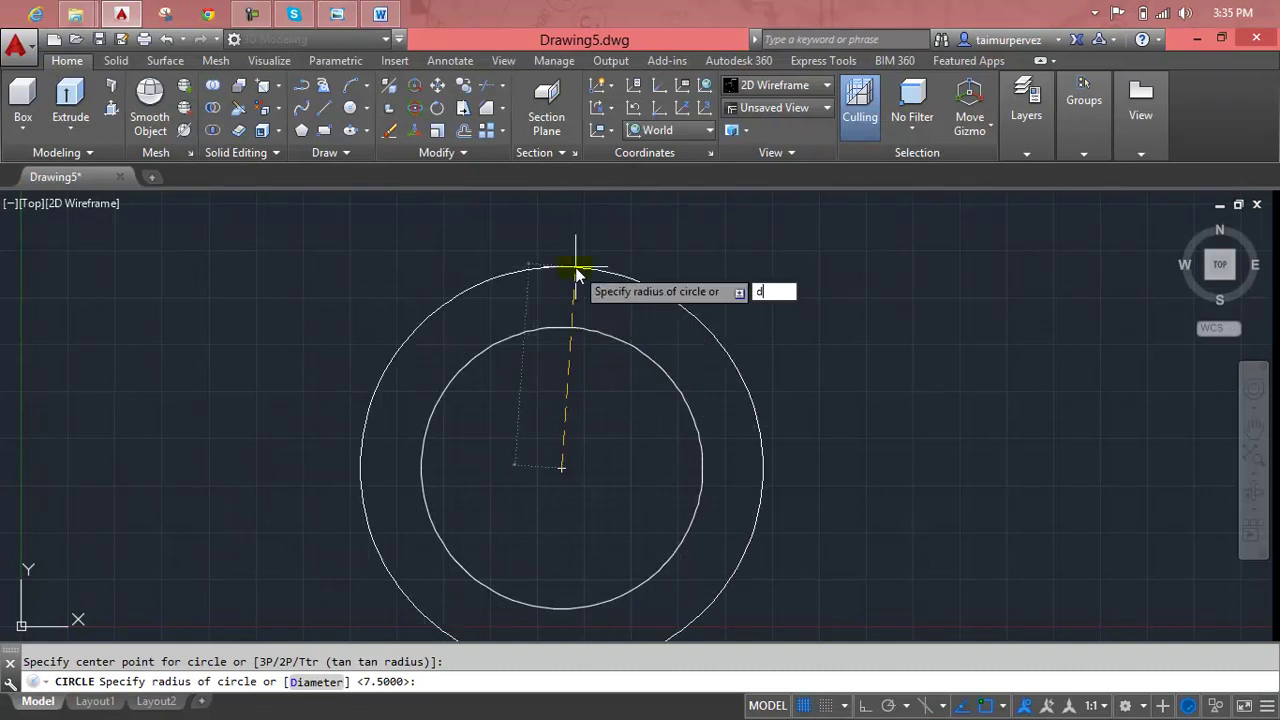
key(Return)
text(5)
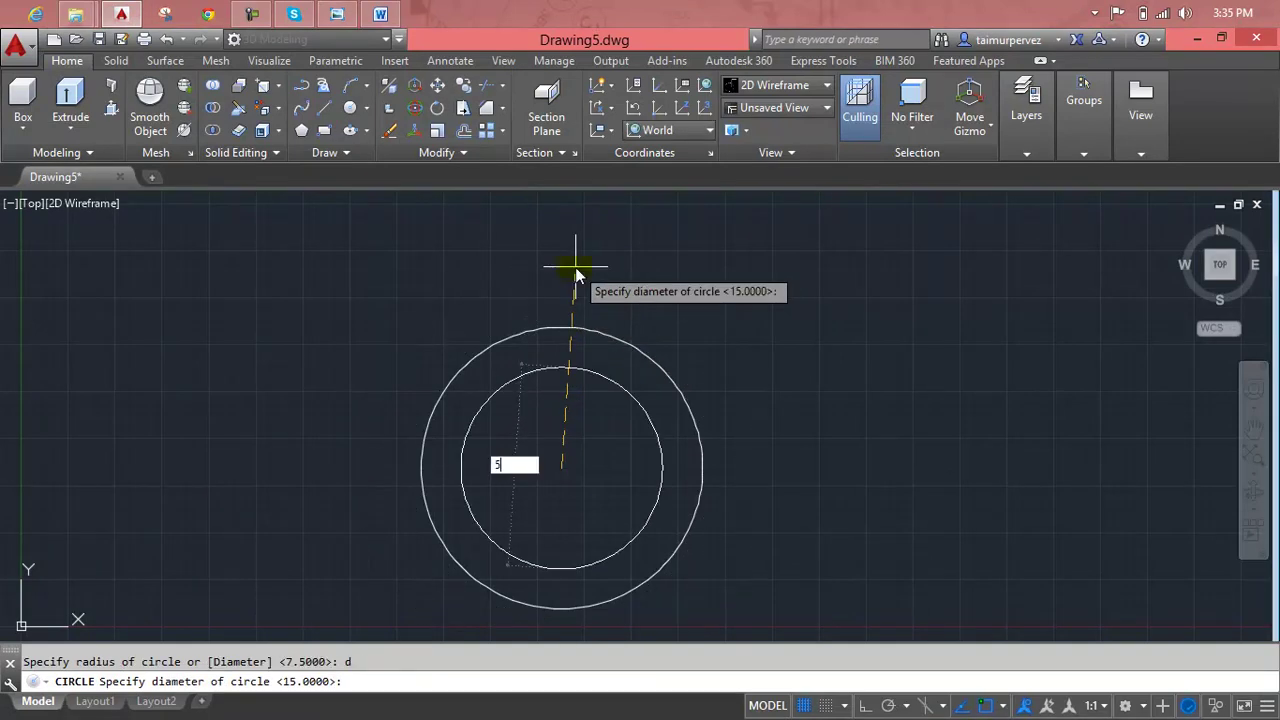
text(.0)
key(Return)
scroll(546, 468, up, 3)
scroll(546, 468, down, 4)
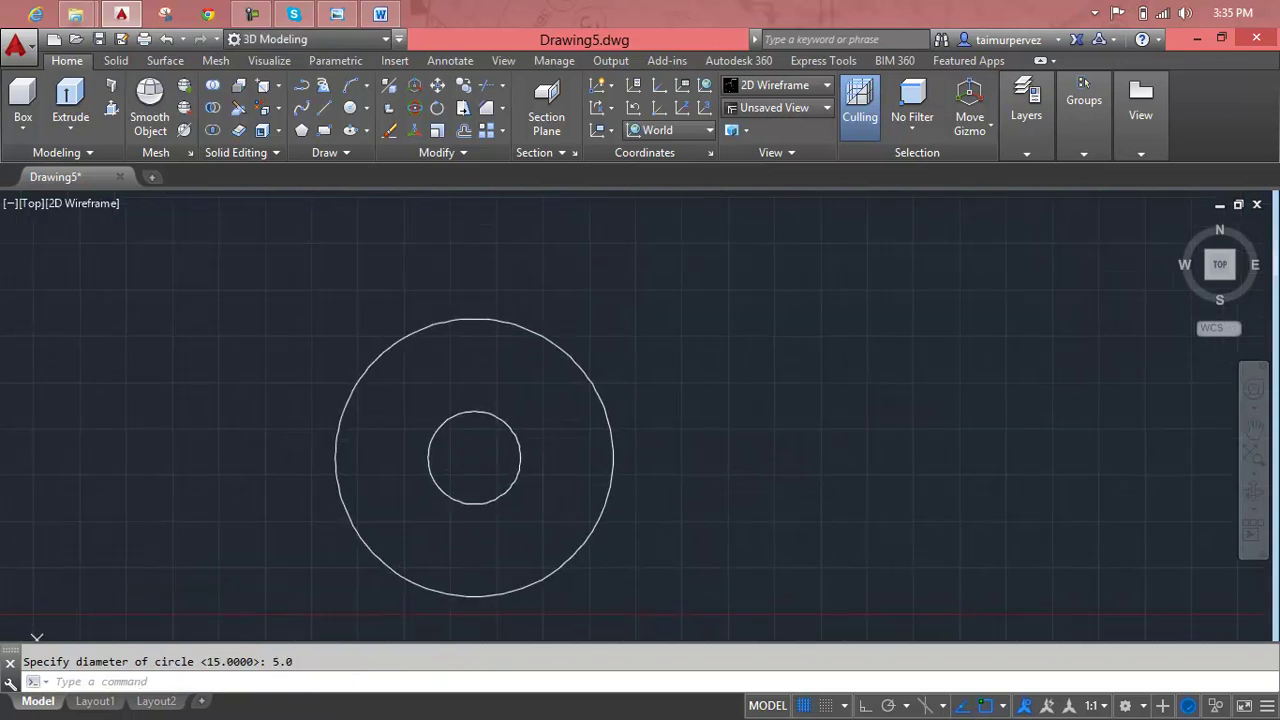
key(Escape)
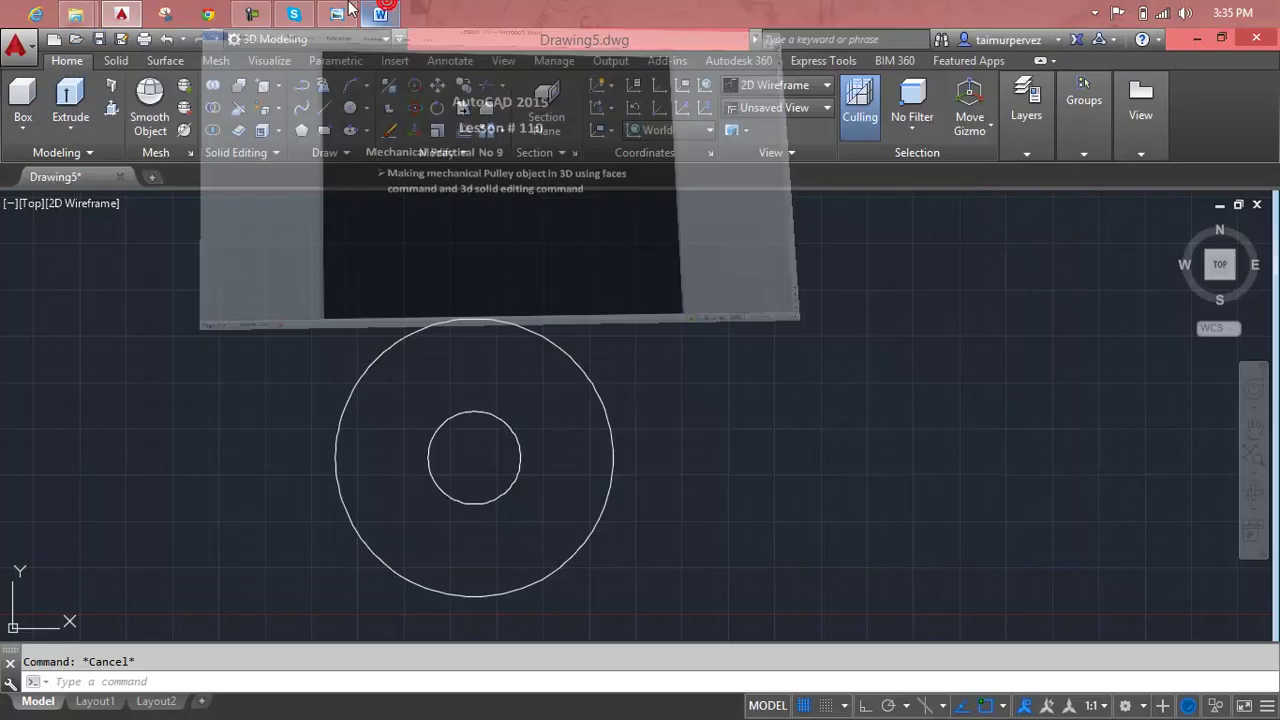
click(348, 8)
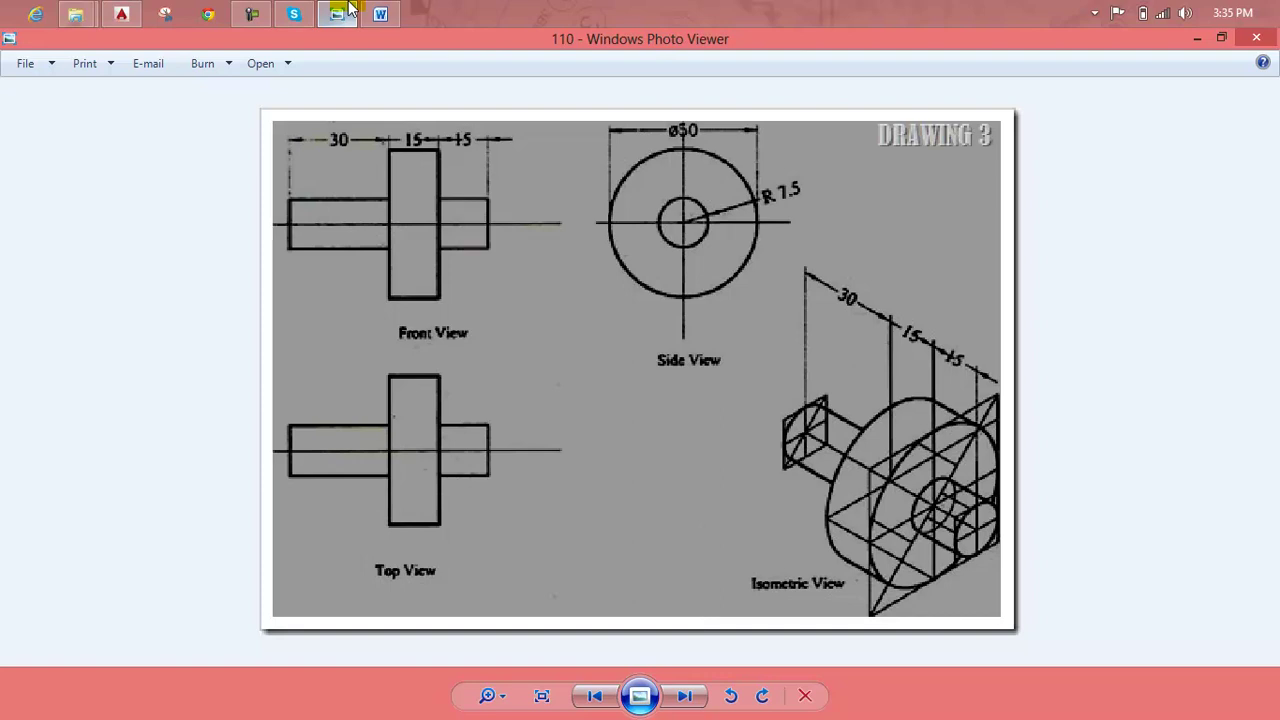
click(349, 9)
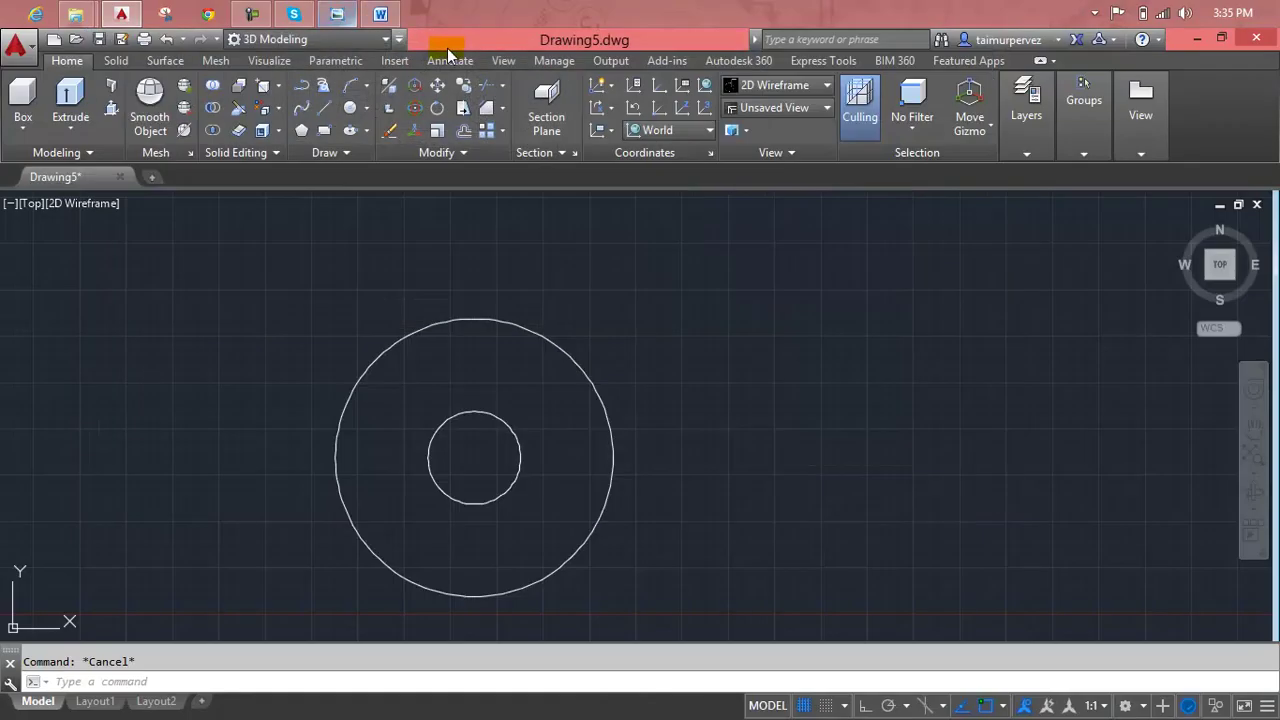
mouse_move(1219, 264)
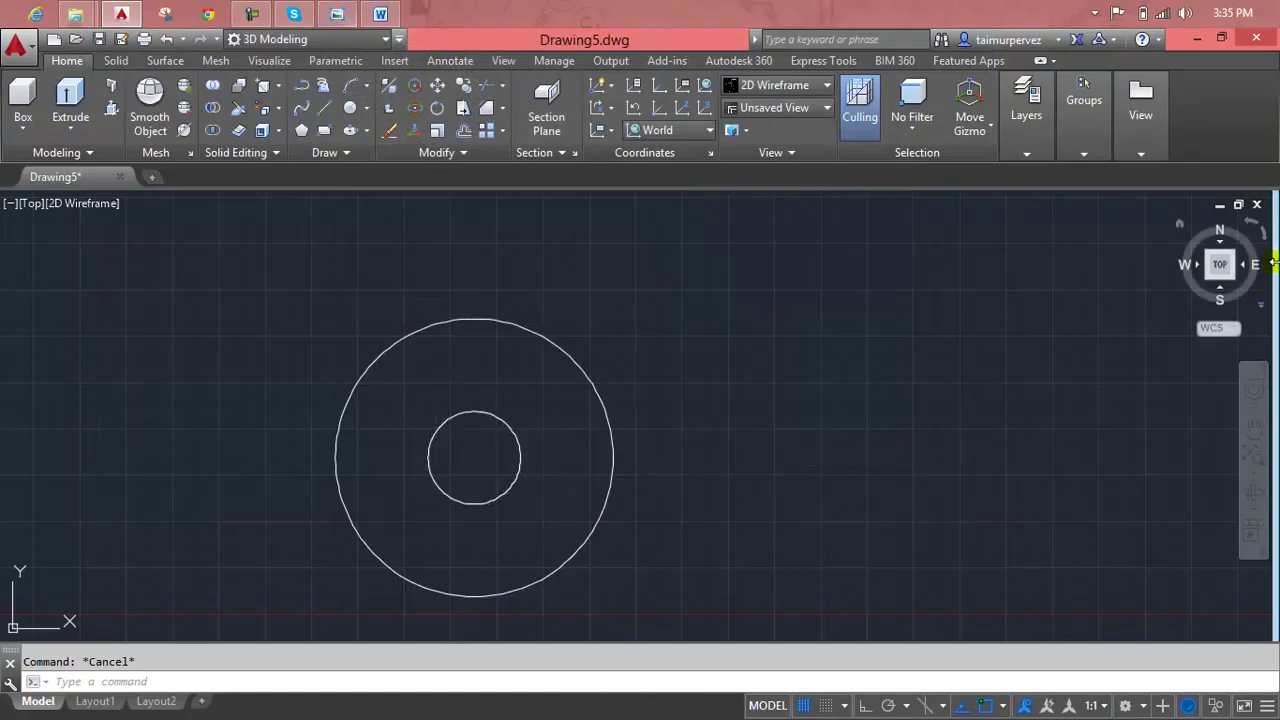
- Switch to an isometric view with the two circles centred on screen
click(1180, 226)
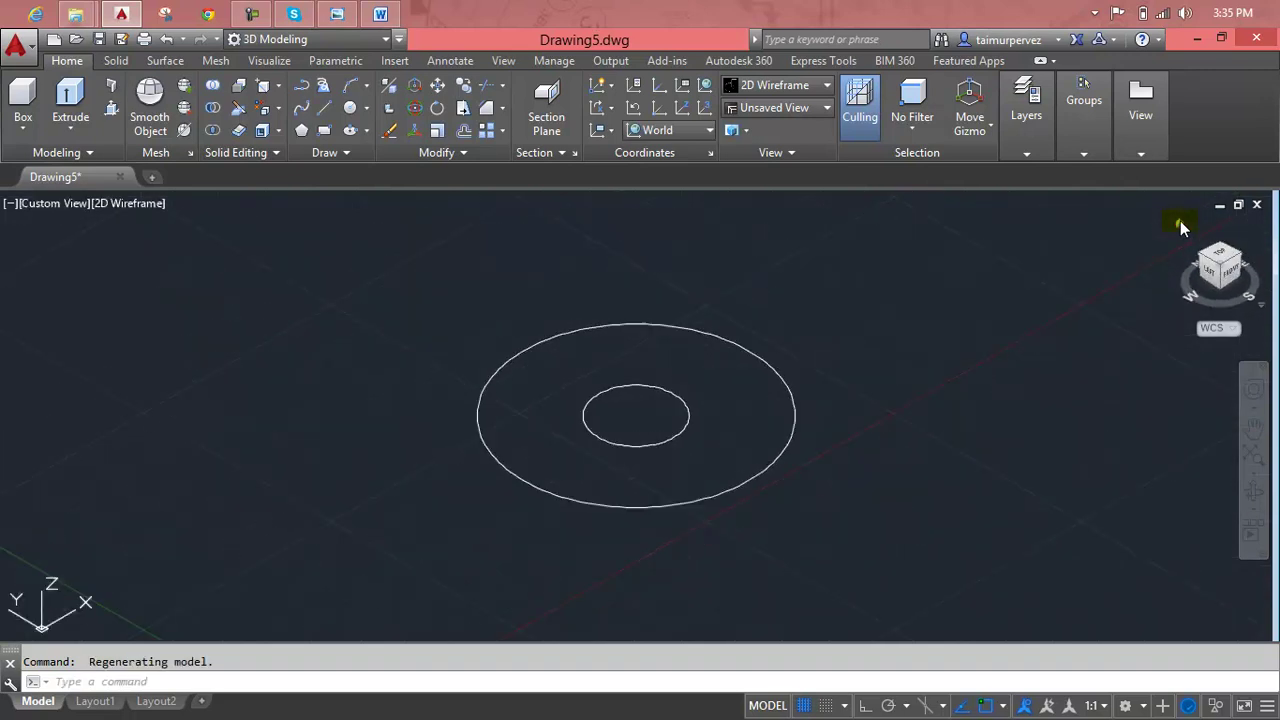
scroll(734, 444, down, 2)
middle_drag(734, 443, 674, 414)
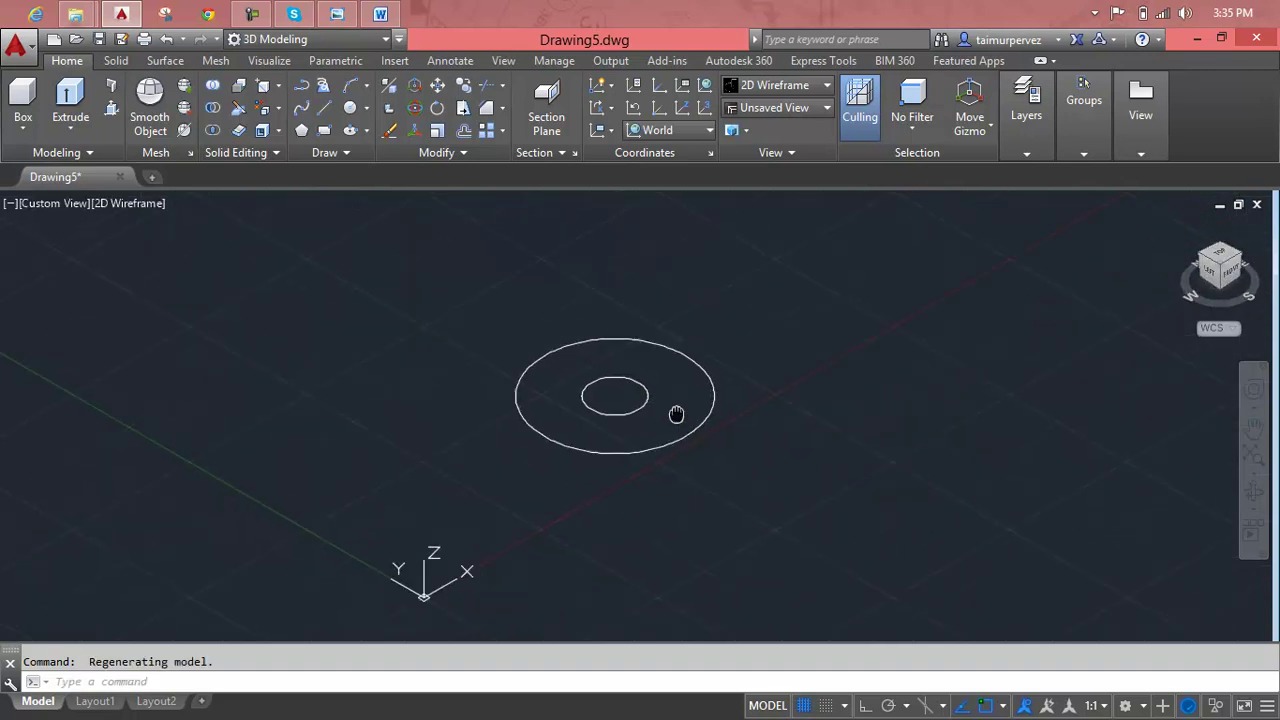
- Start a flat ROTATE on both circles about their centre, then cancel it
text(ro)
key(Return)
click(752, 306)
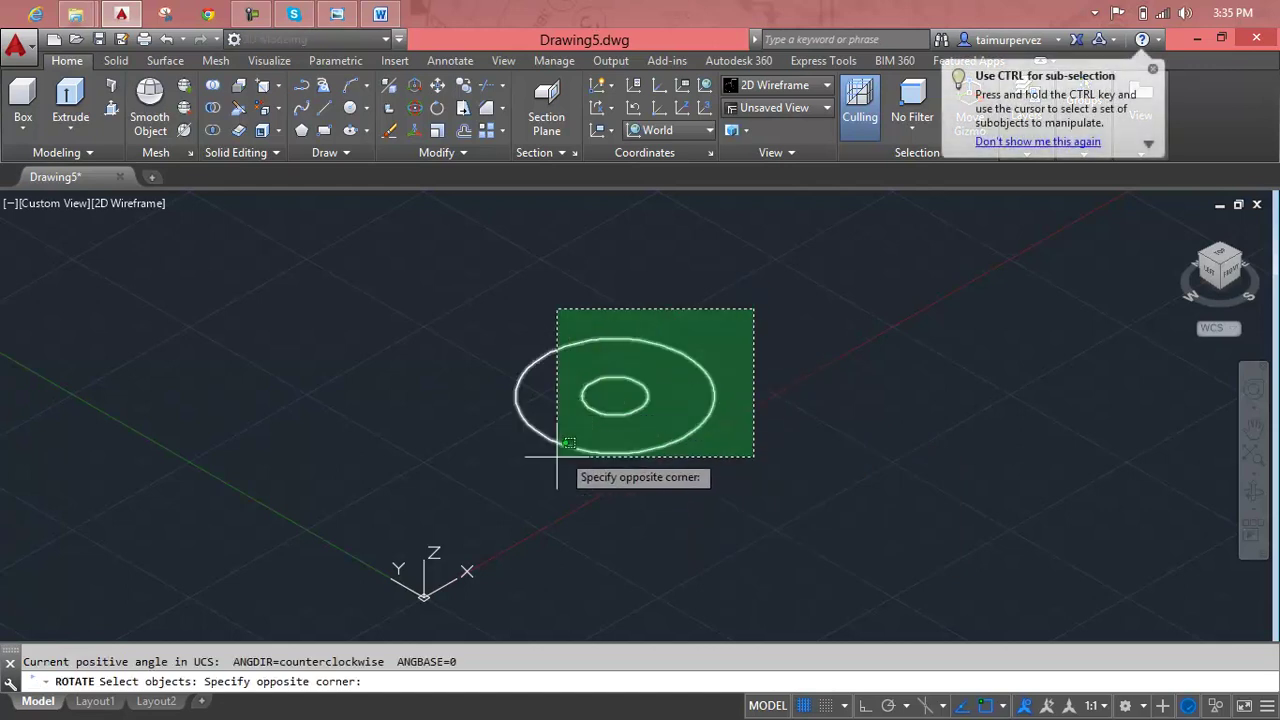
click(540, 470)
key(Return)
click(560, 445)
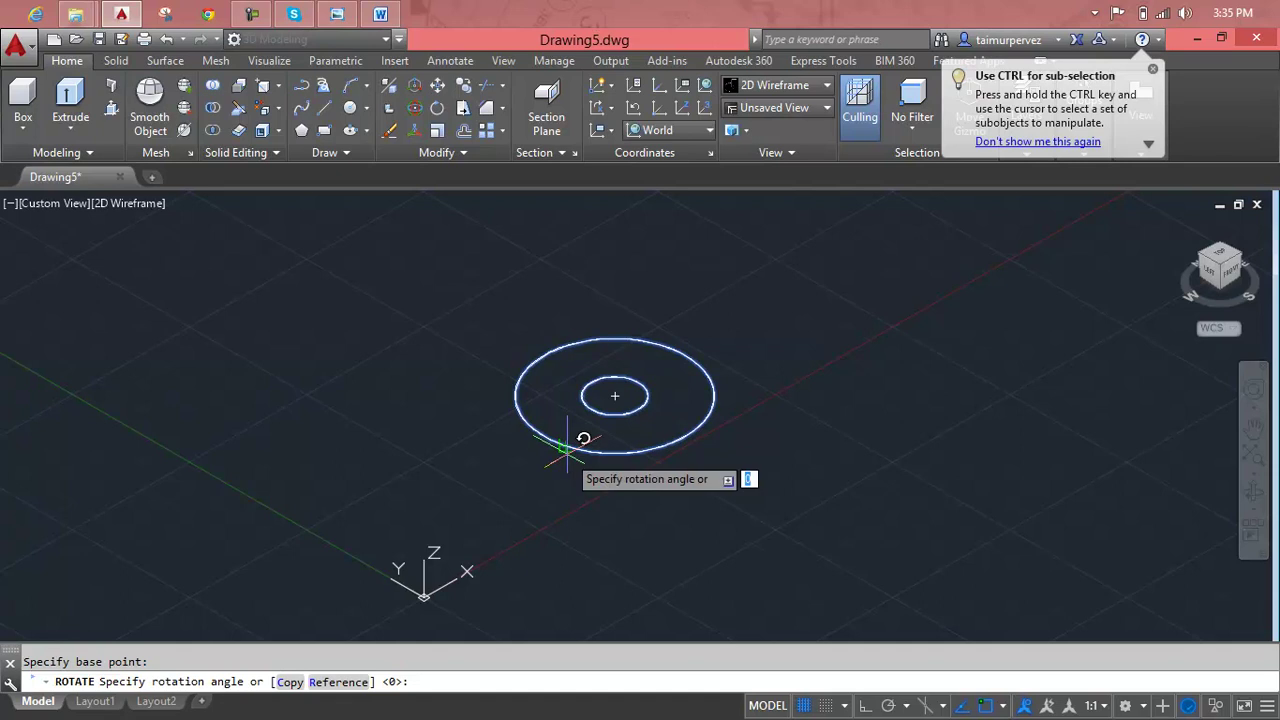
key(Escape)
- Rotate both circles 90° about the X axis with ROTATE3D so they stand upright
text(R)
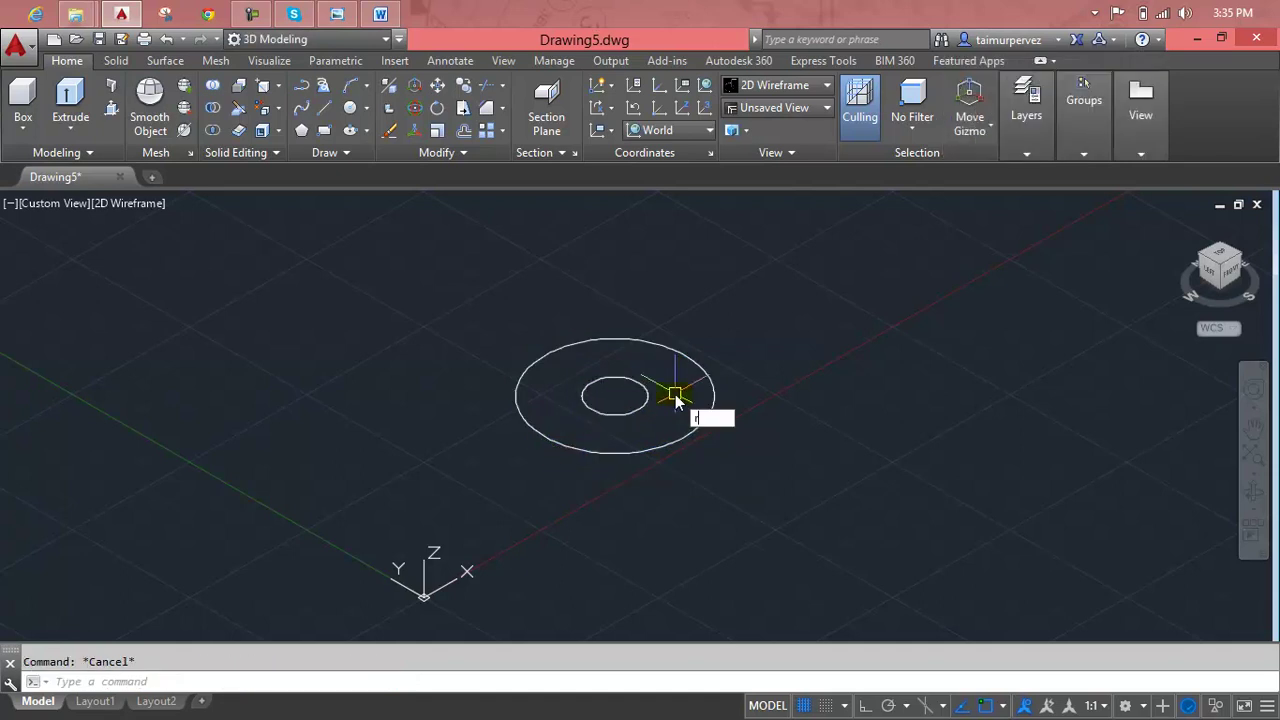
text(OT)
key(Escape)
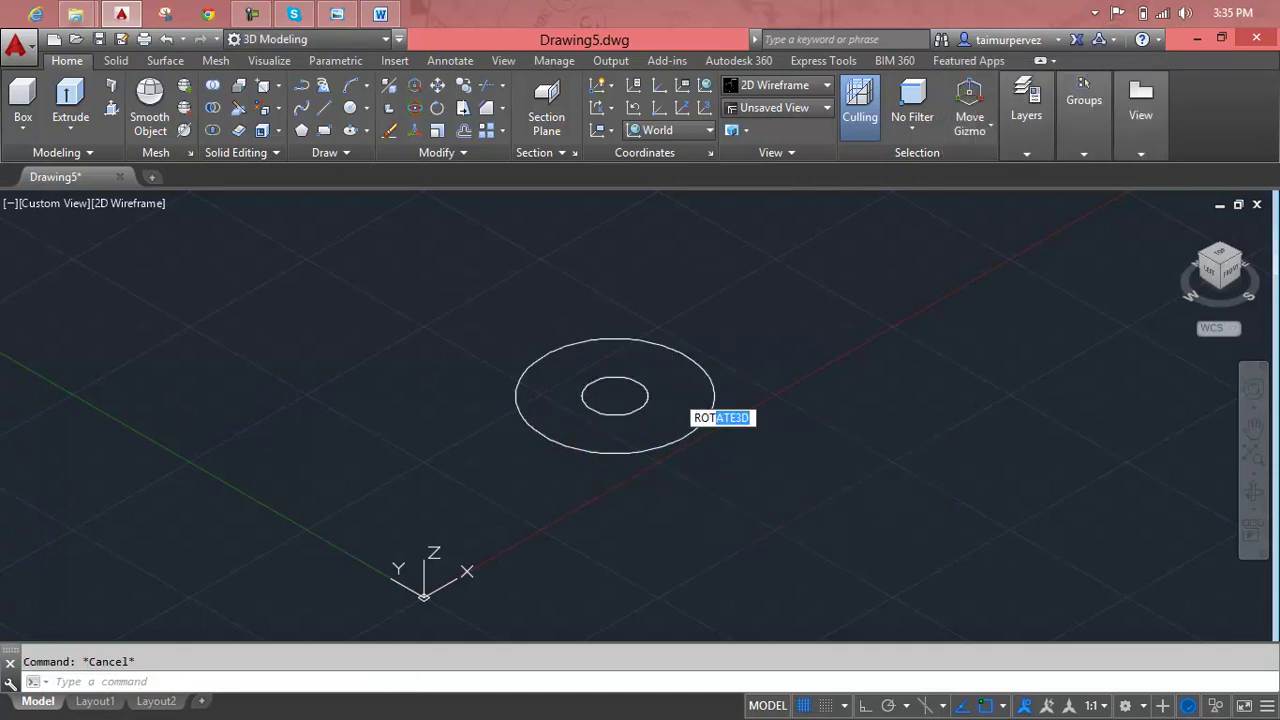
key(Escape)
key(Return)
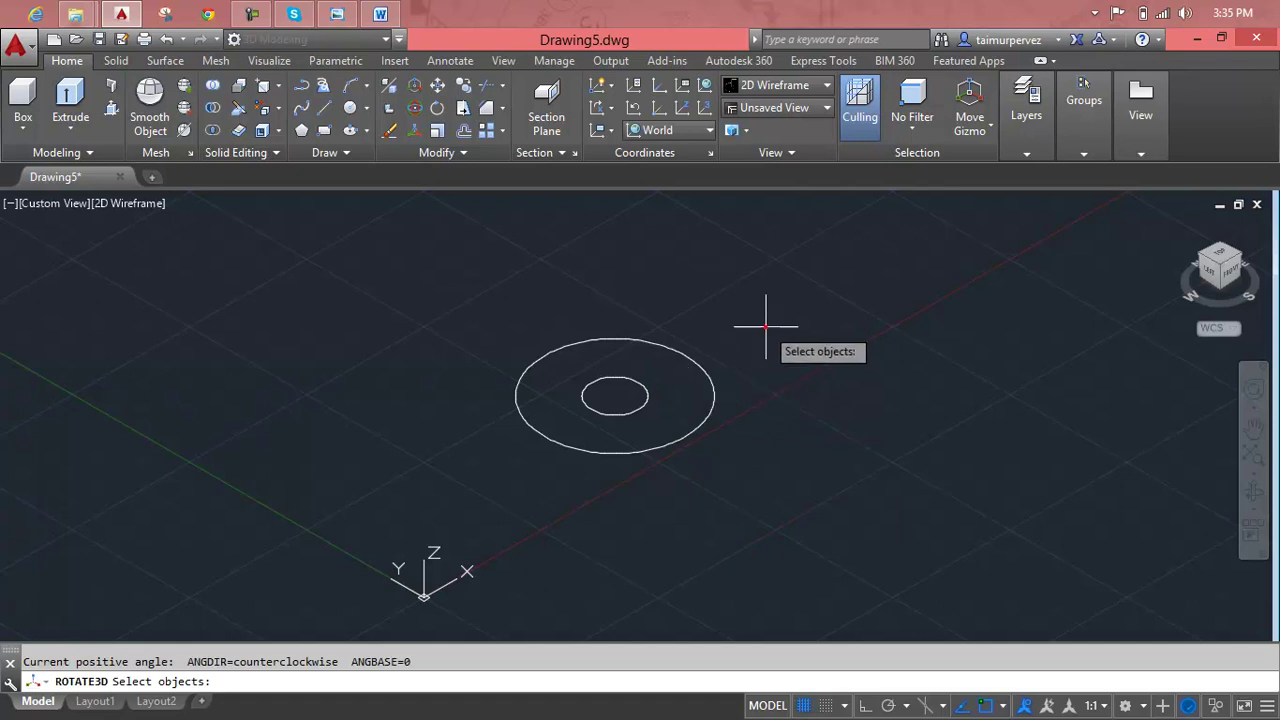
click(766, 327)
click(519, 478)
key(Return)
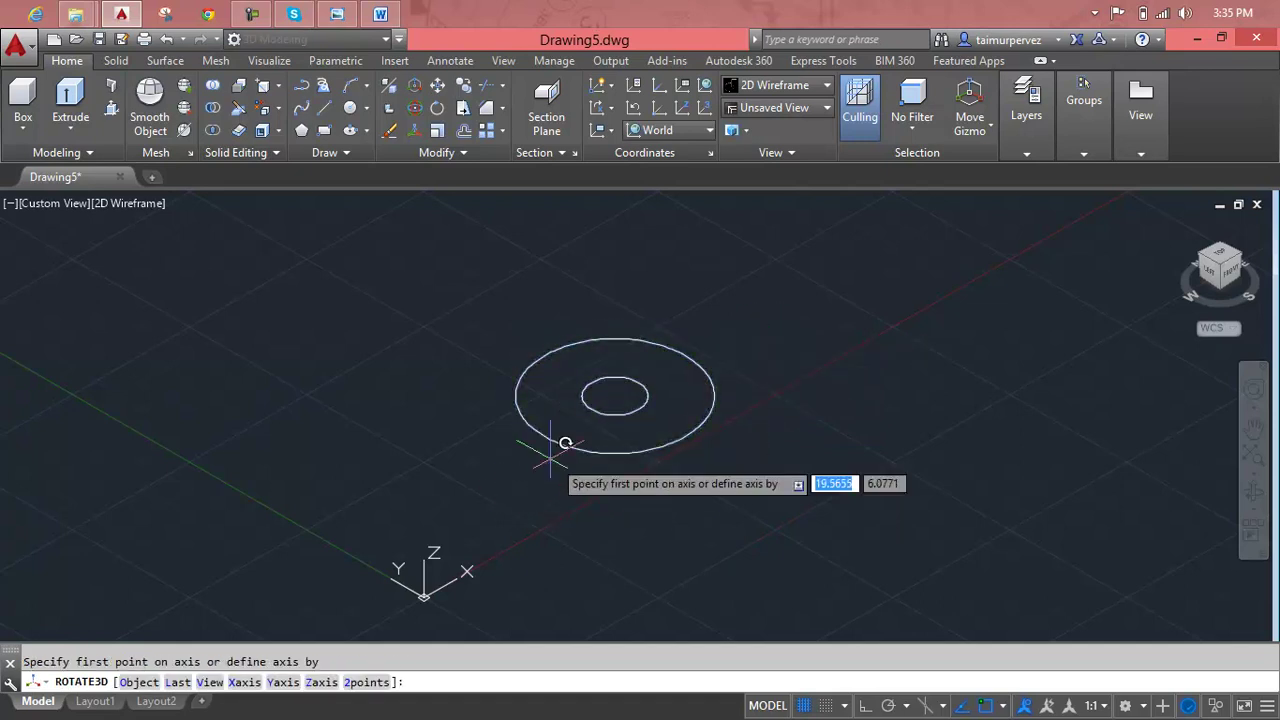
click(568, 506)
click(855, 350)
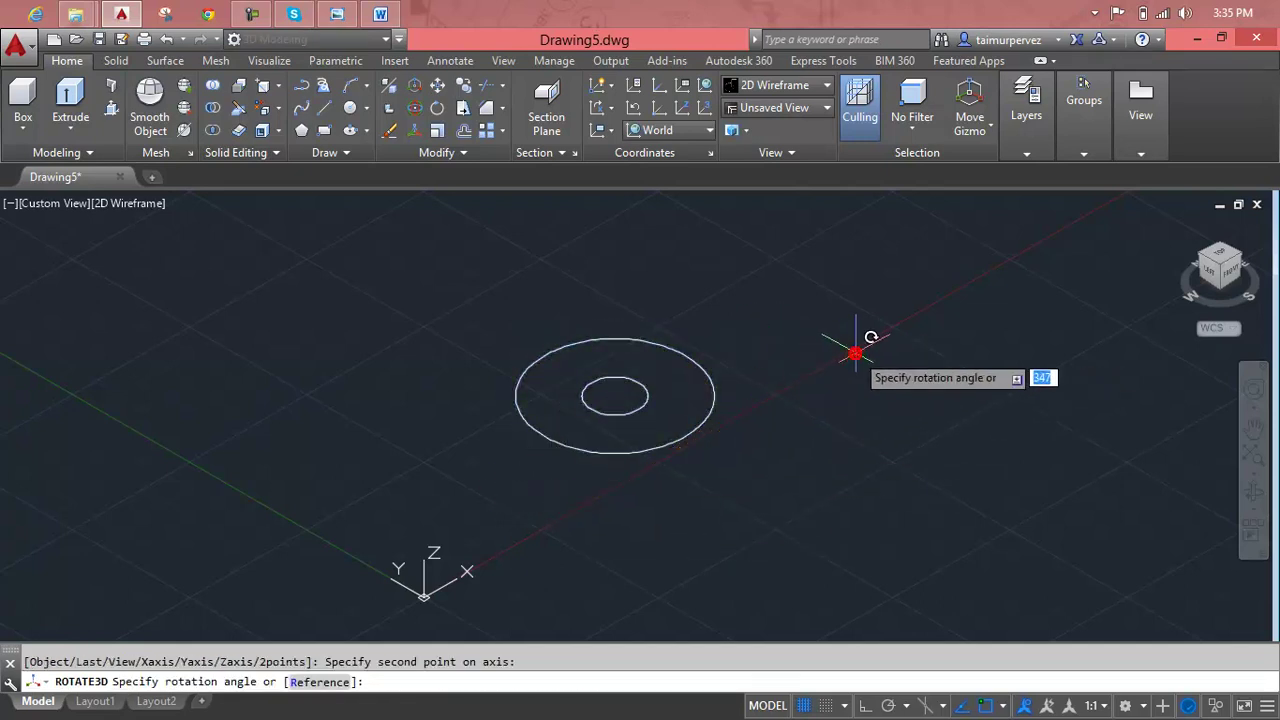
text(90)
key(Return)
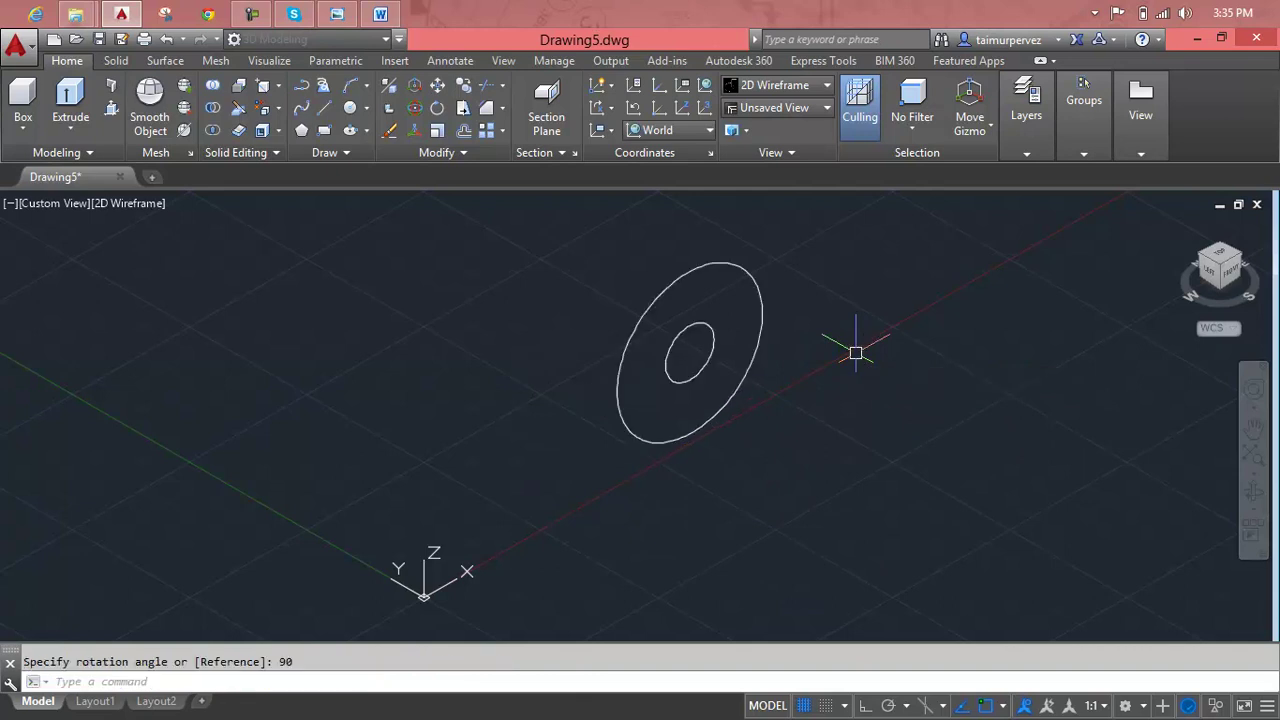
scroll(694, 406, up, 2)
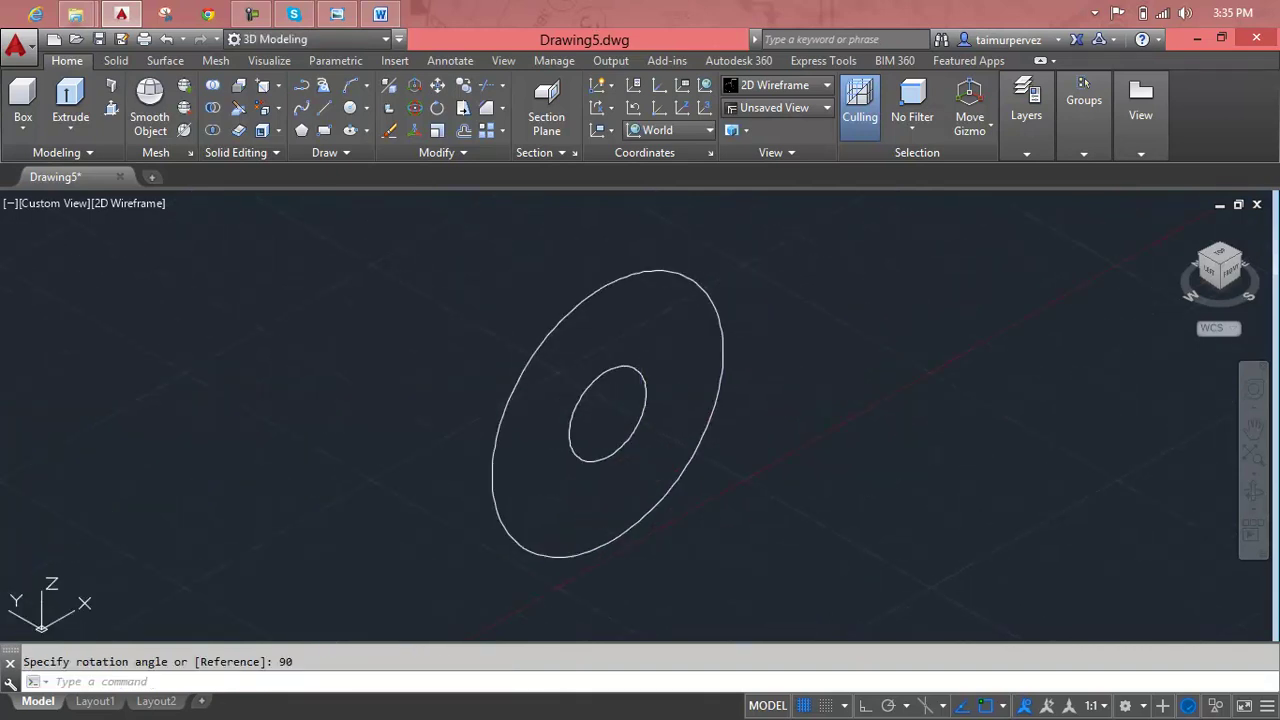
key(Escape)
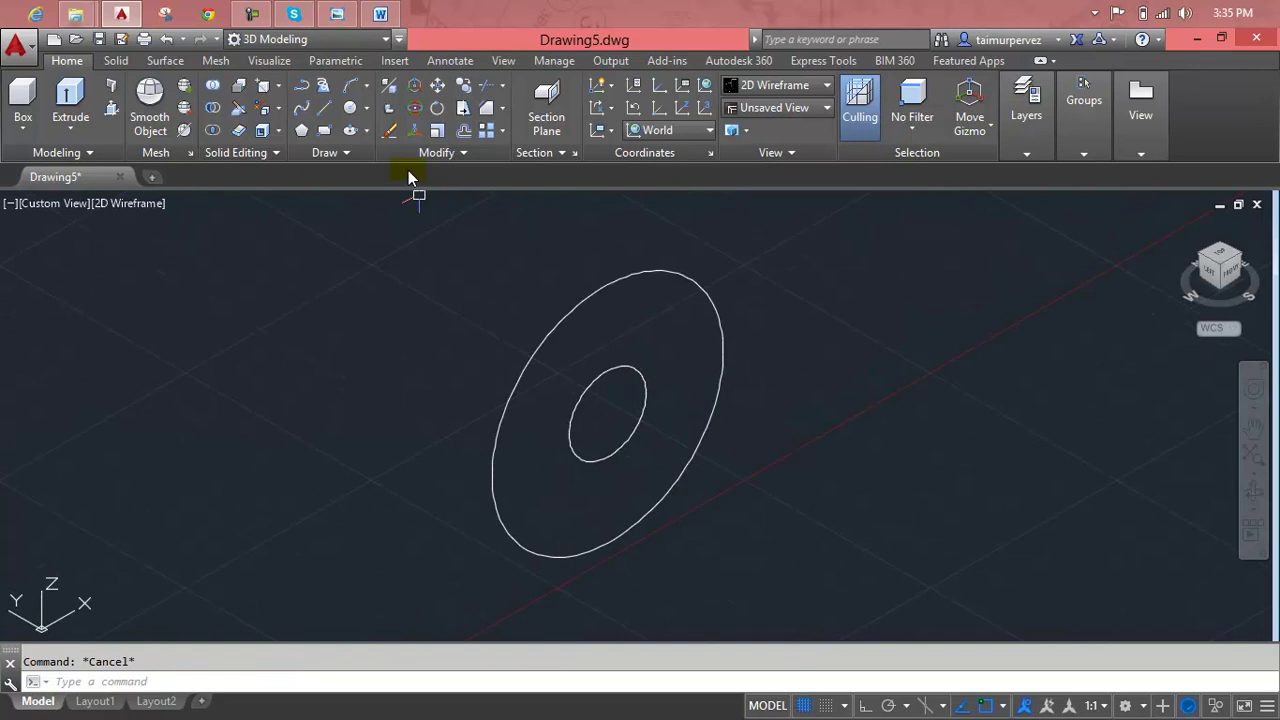
click(388, 16)
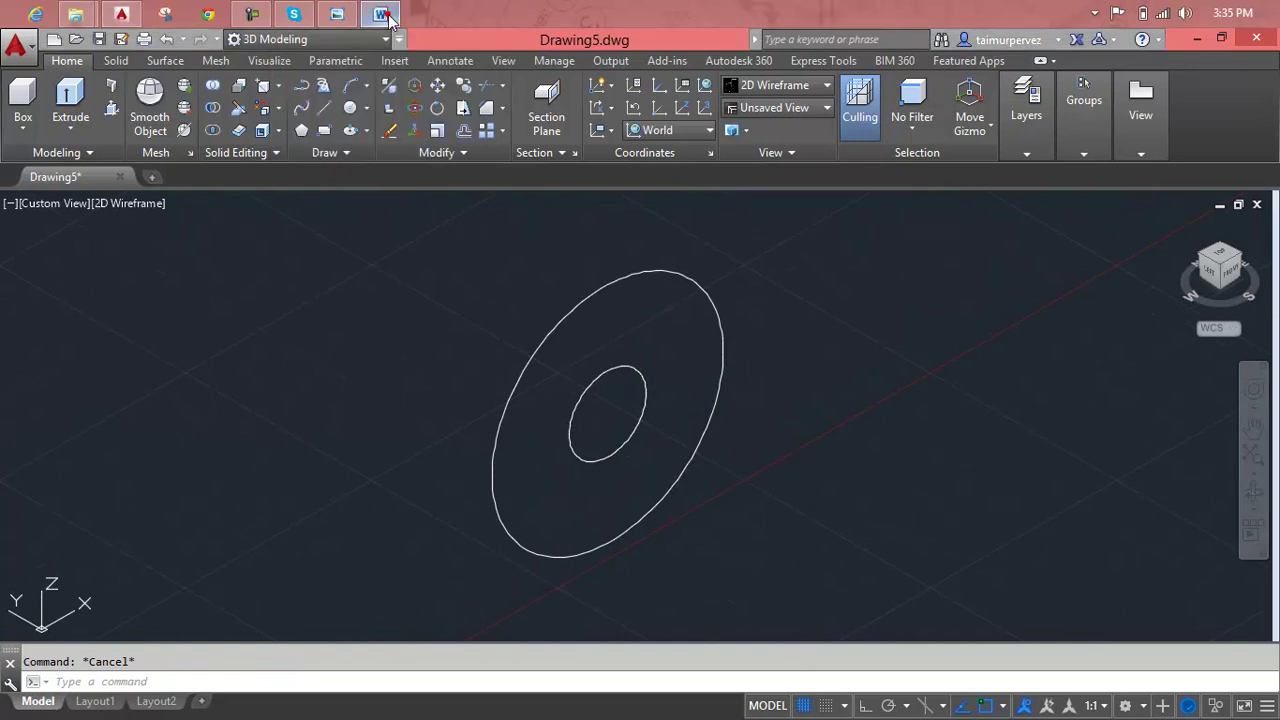
click(388, 16)
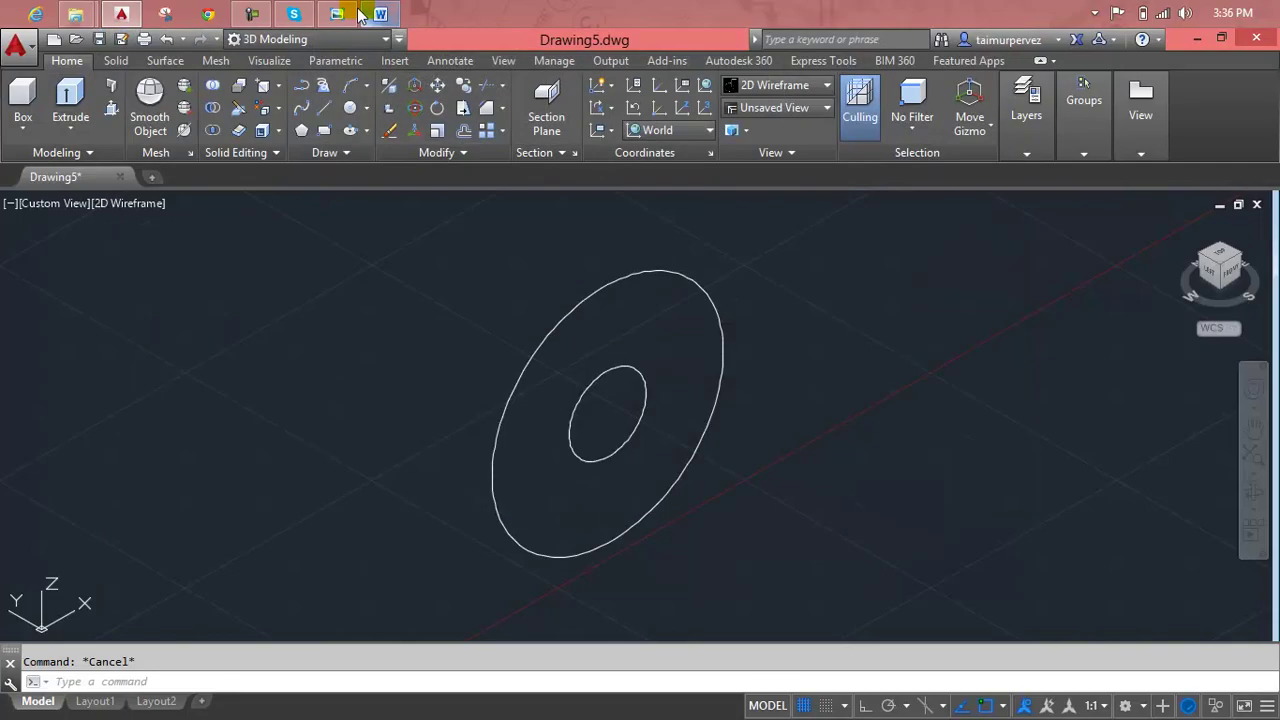
click(339, 14)
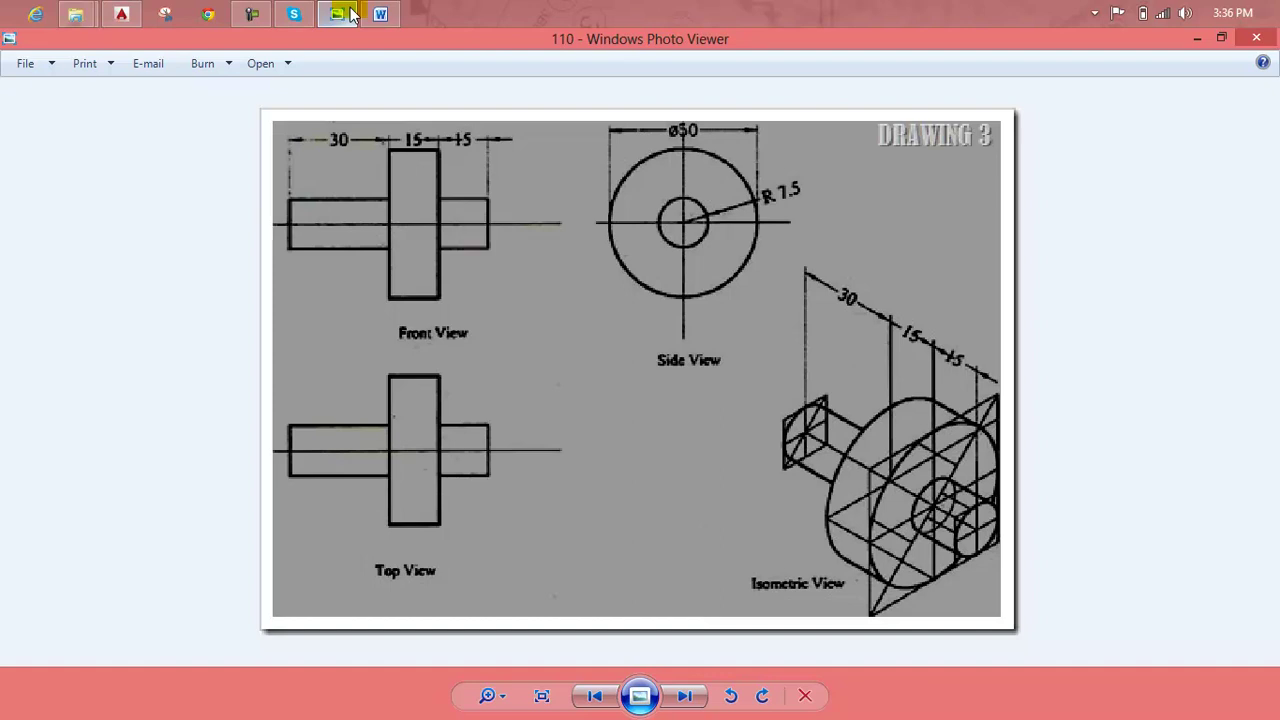
click(350, 14)
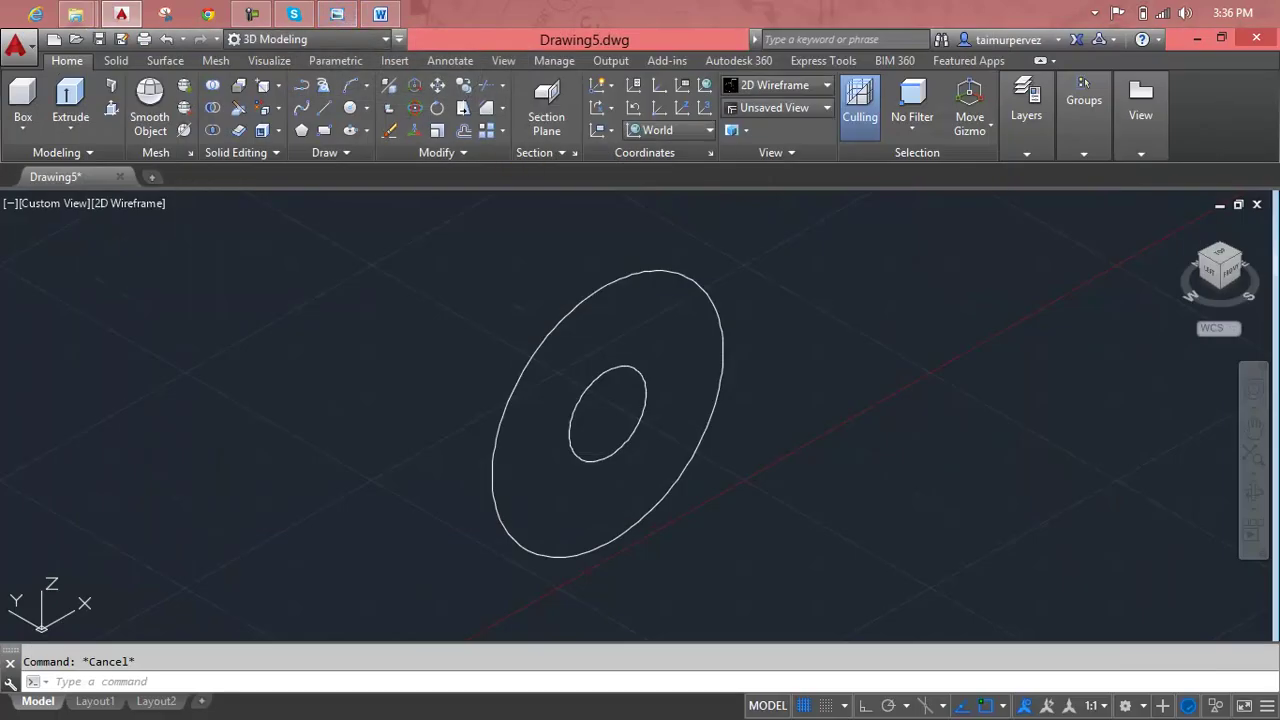
- Press-pull the ring between the circles 15 units into a thick disc
click(121, 108)
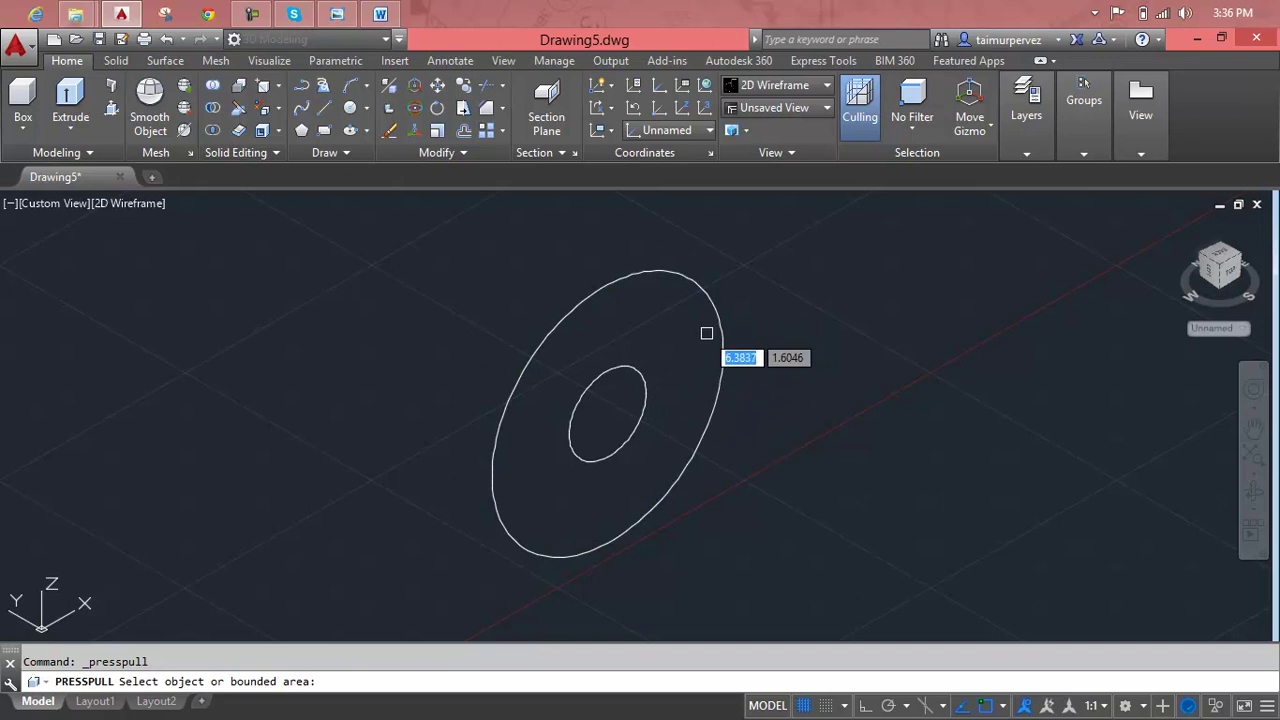
click(713, 322)
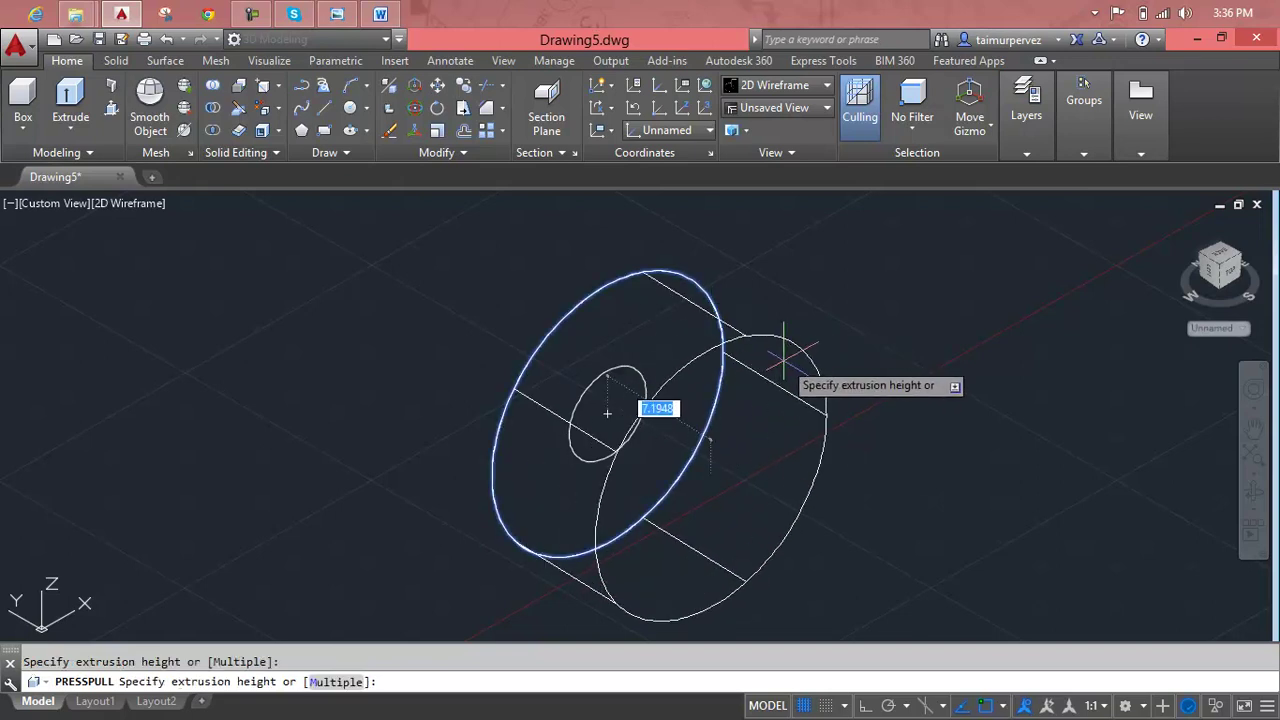
text(15)
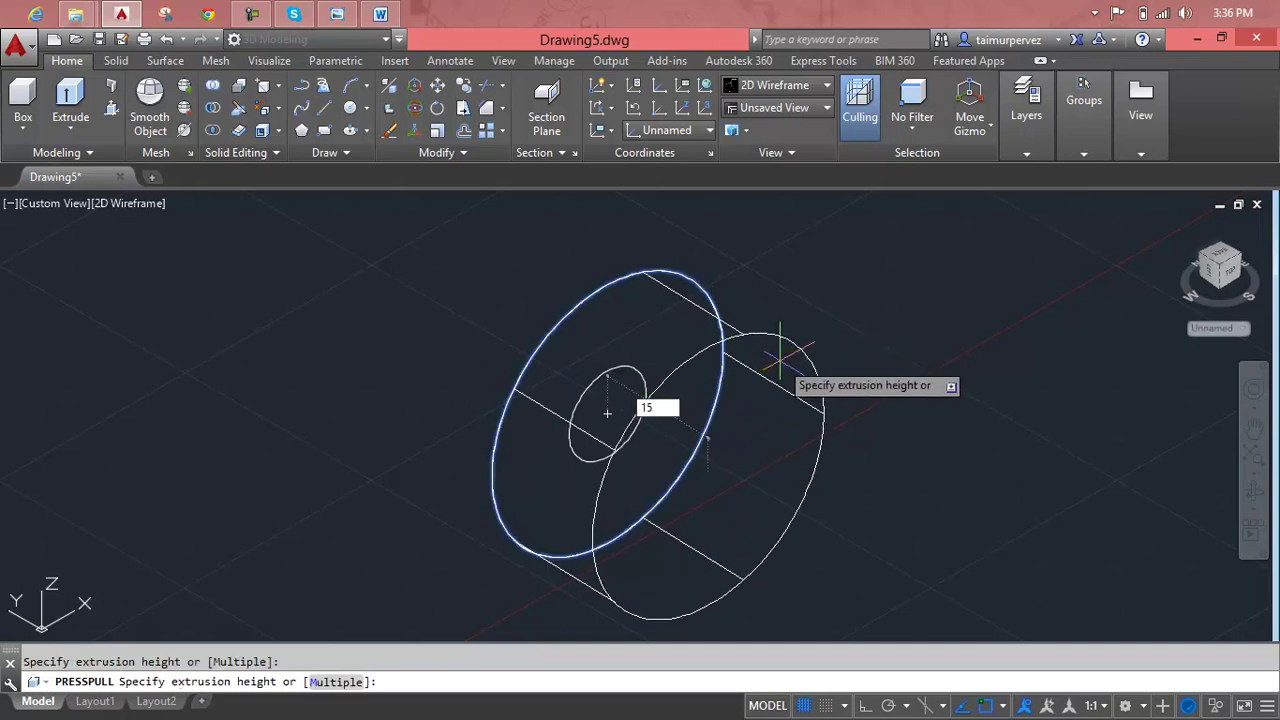
key(Return)
- Press-pull the inner circle -15 units the other way and view the disc's far face
click(643, 389)
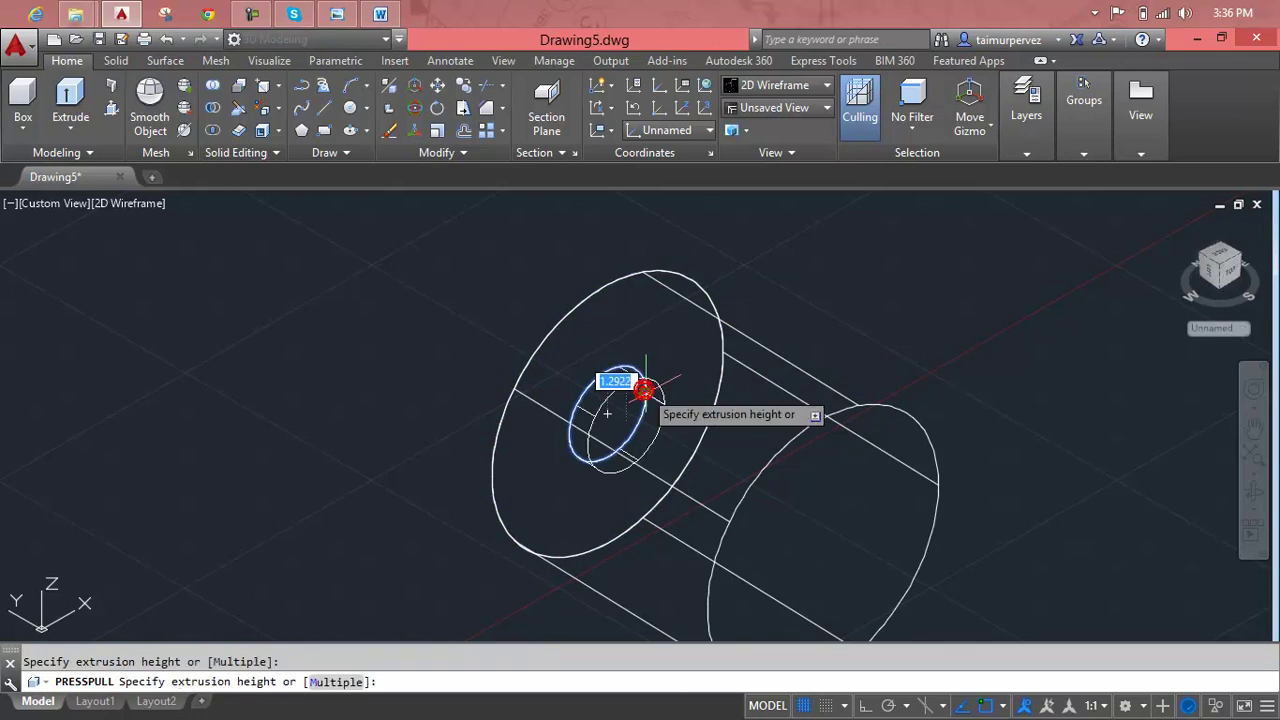
text(-15)
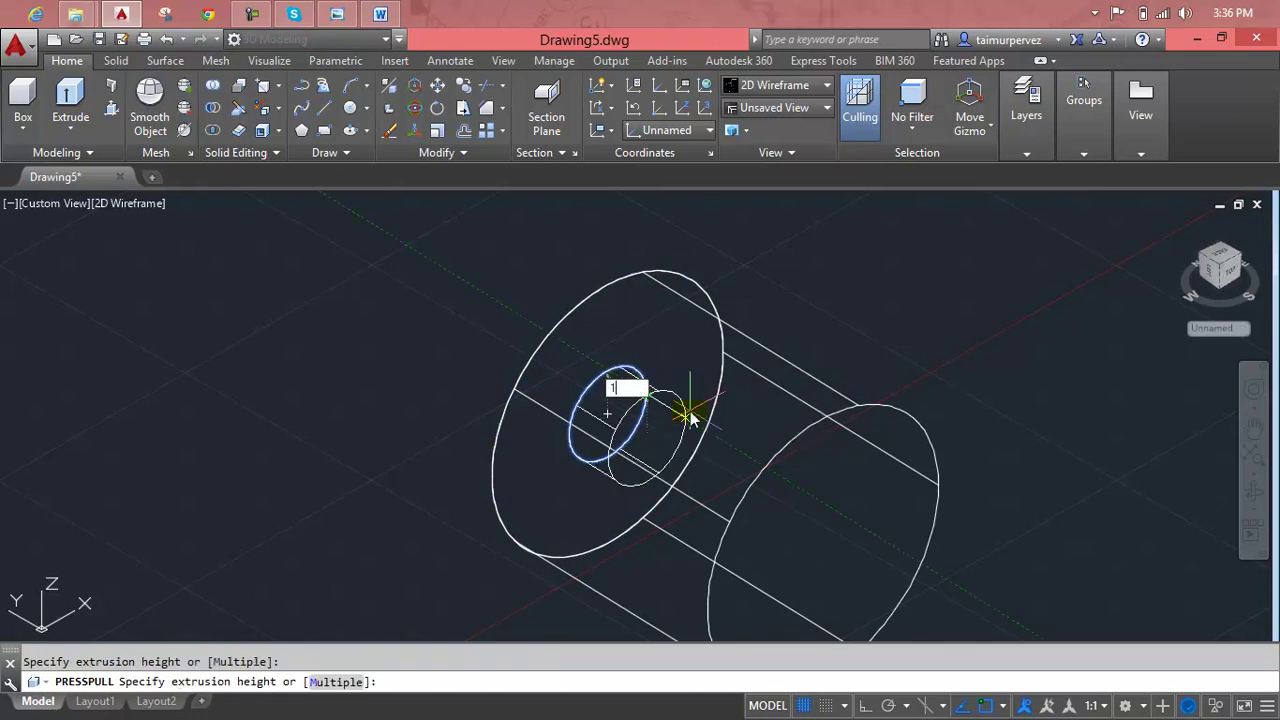
key(Return)
scroll(690, 408, down, 3)
middle_drag(690, 408, 525, 308)
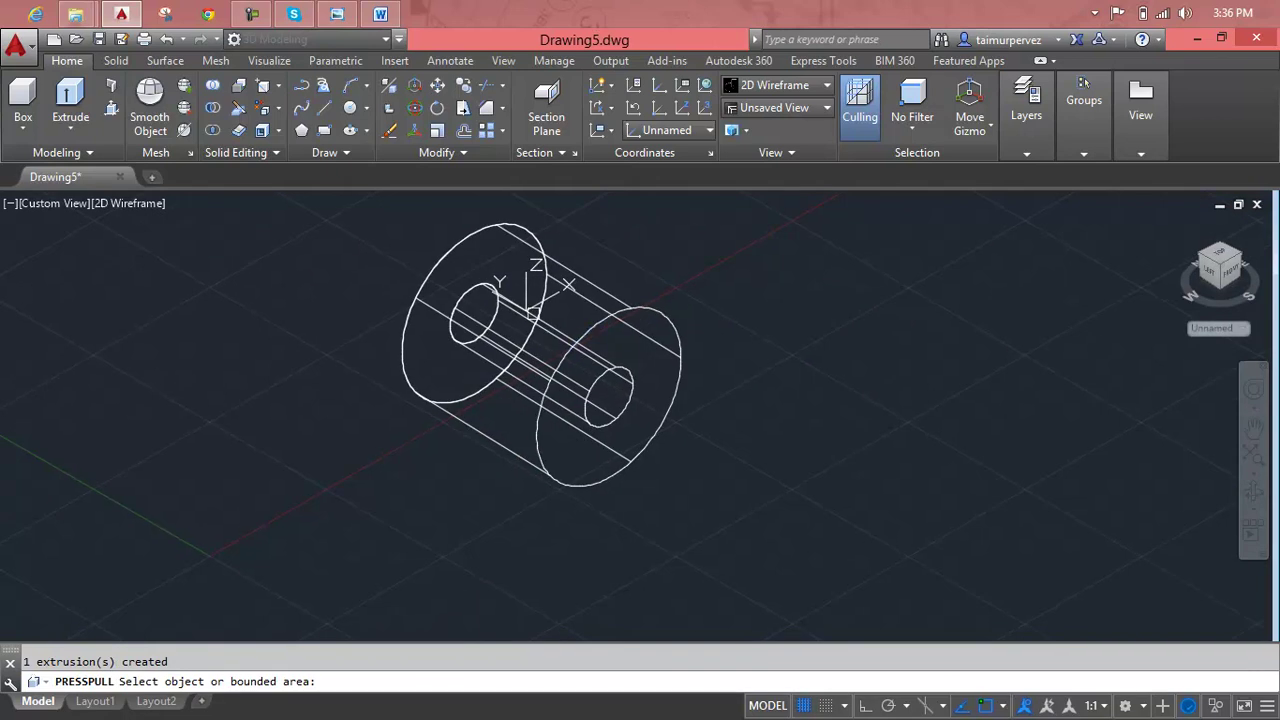
click(609, 395)
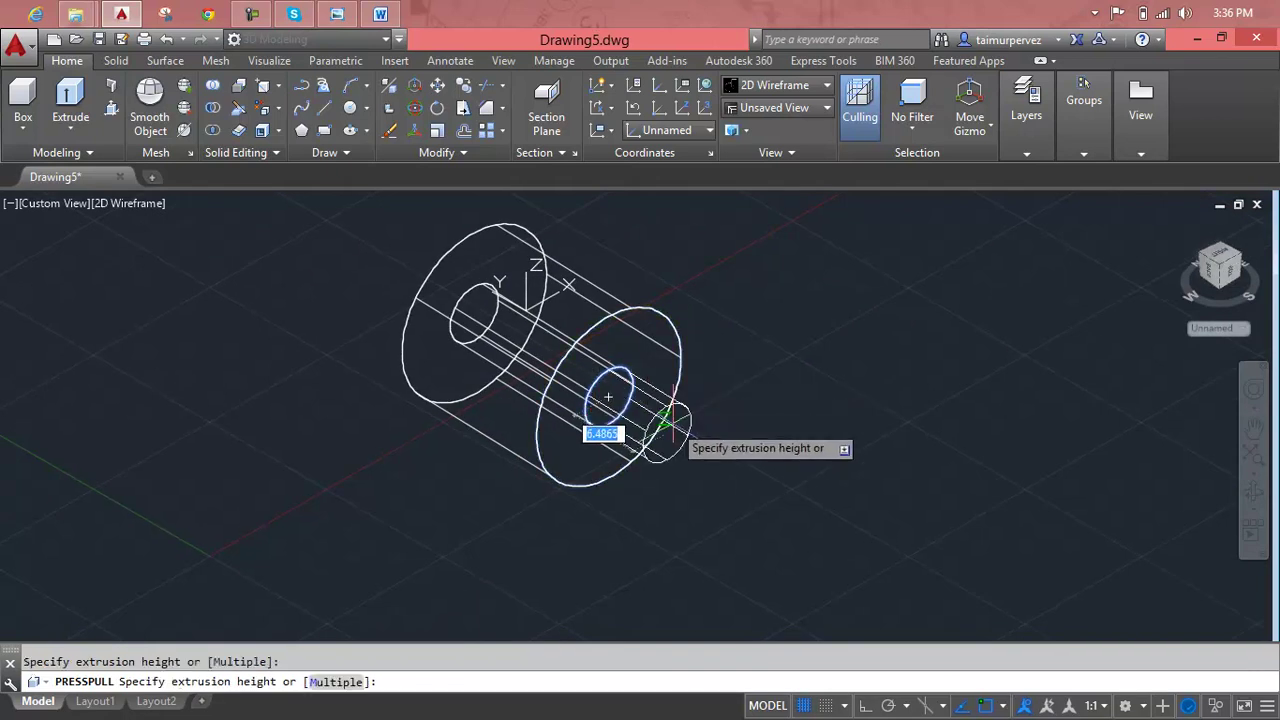
key(Escape)
- Check the pulley reference drawing, then return to AutoCAD with no command pending
click(381, 15)
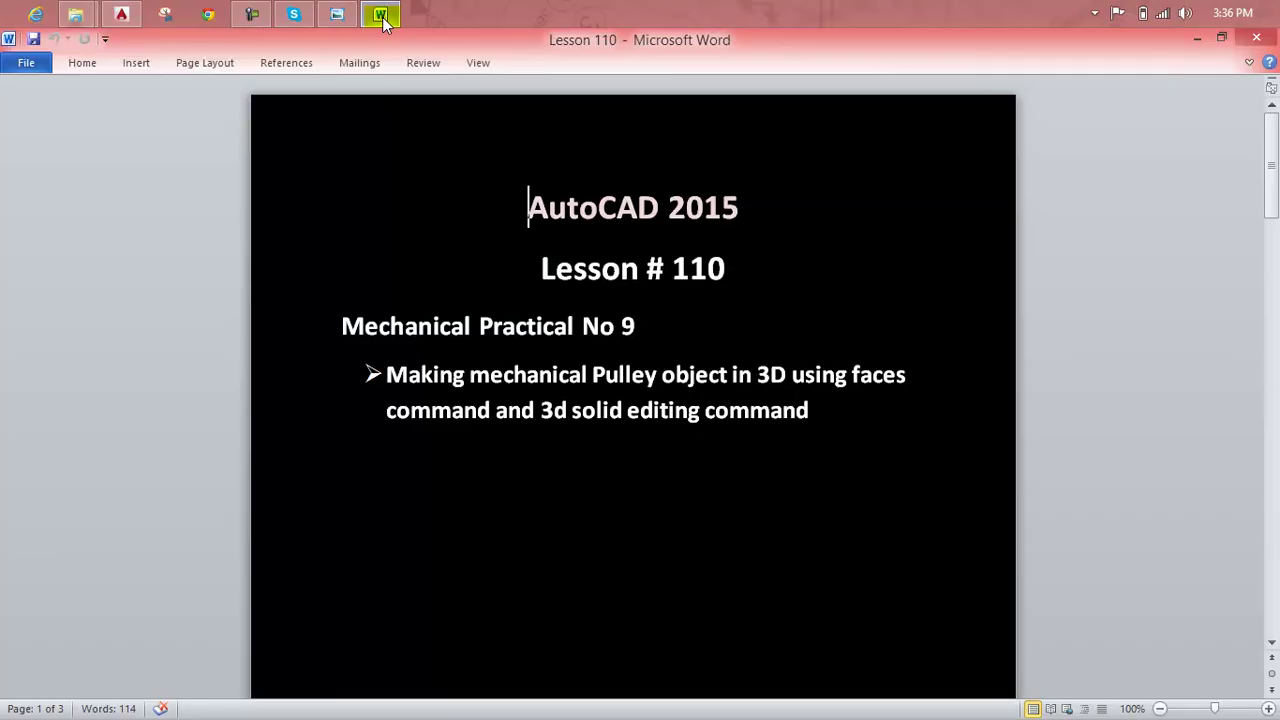
click(382, 18)
click(340, 16)
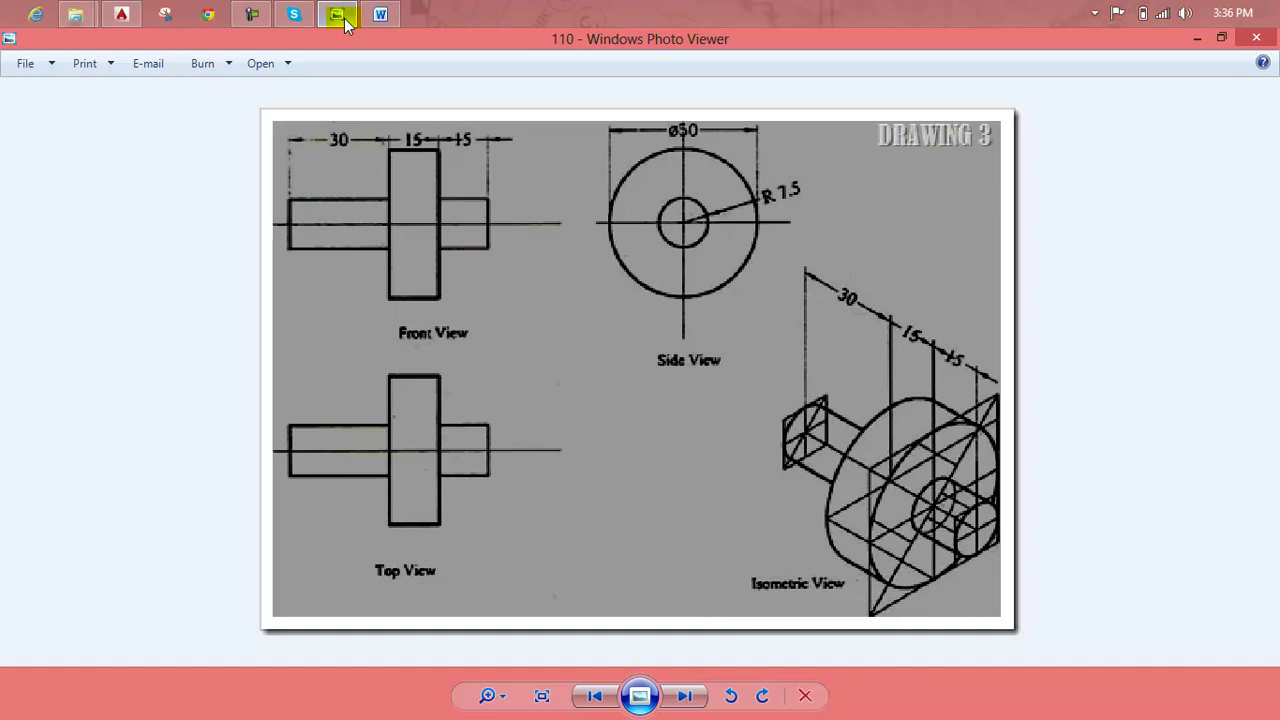
click(340, 16)
key(Escape)
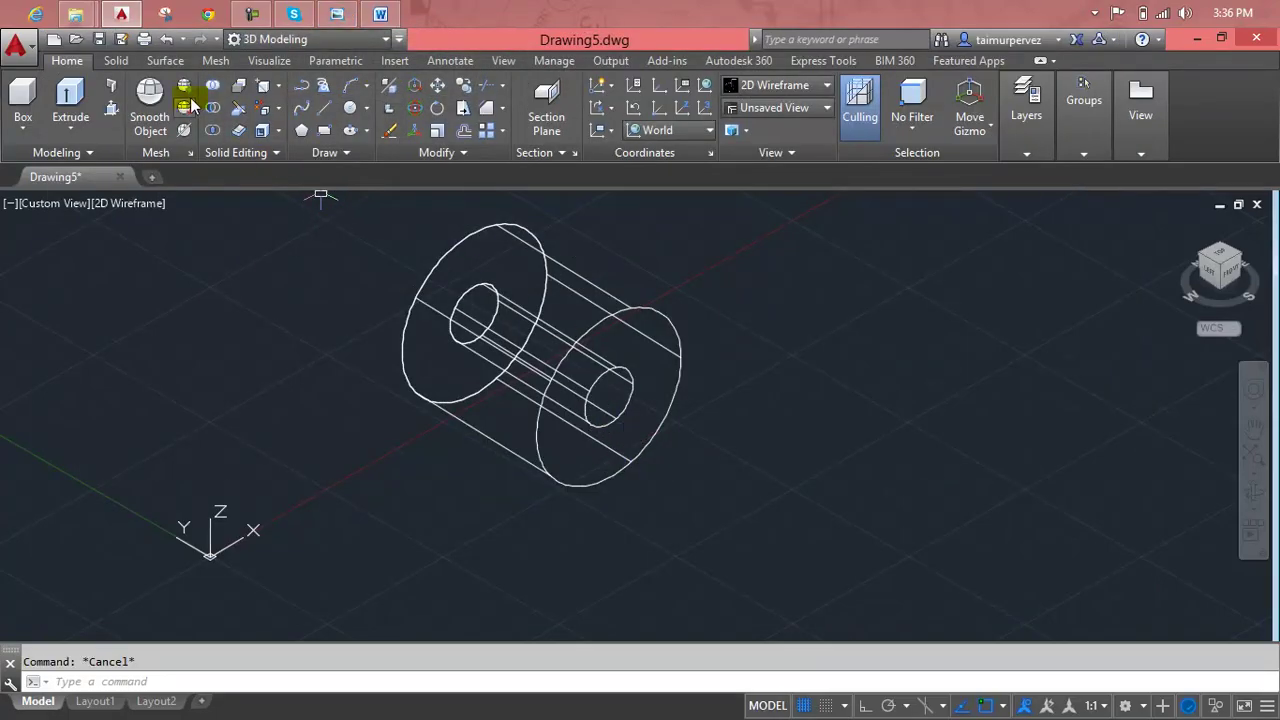
- Press-pull the inner circle on the disc face 15 units to form the first shaft
click(111, 108)
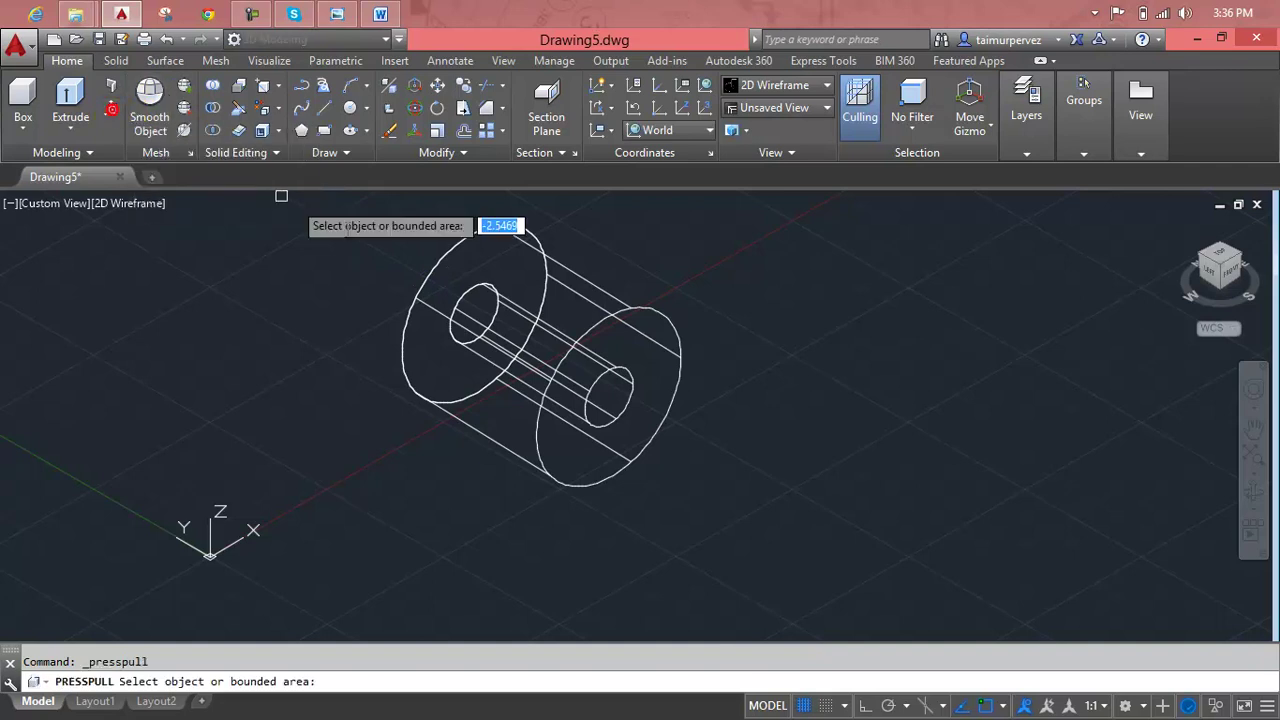
click(608, 397)
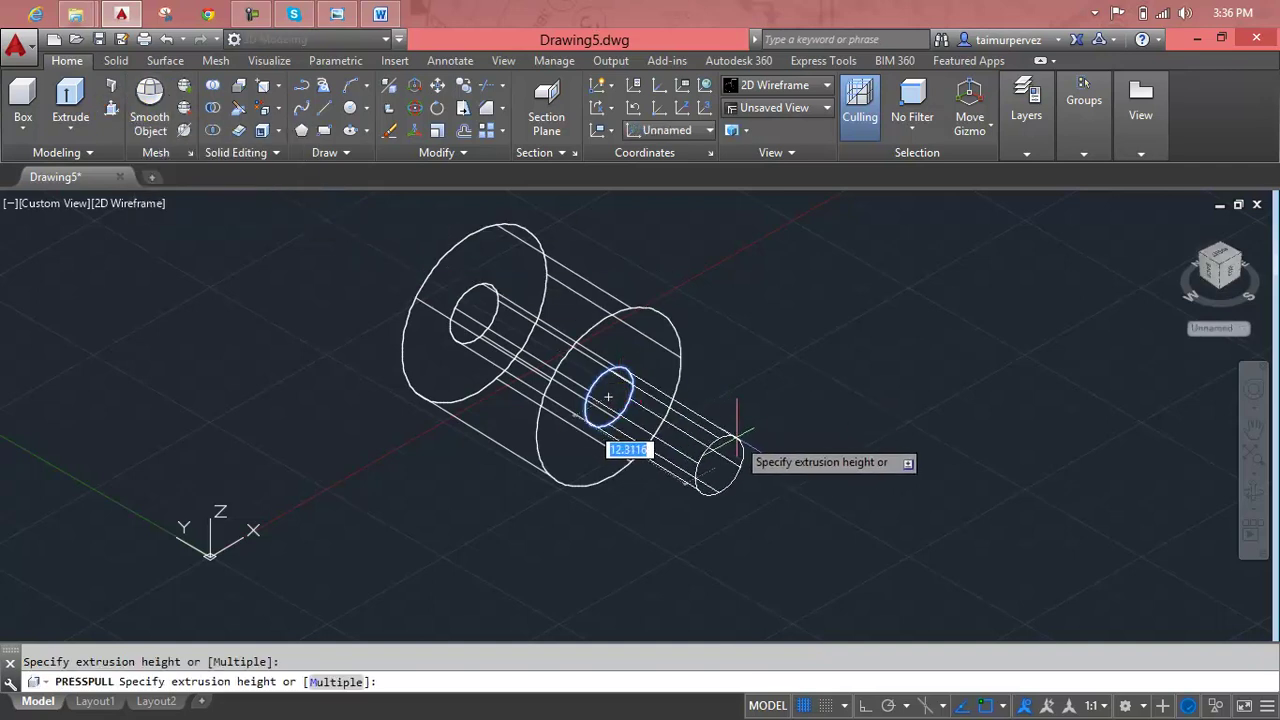
key(Return)
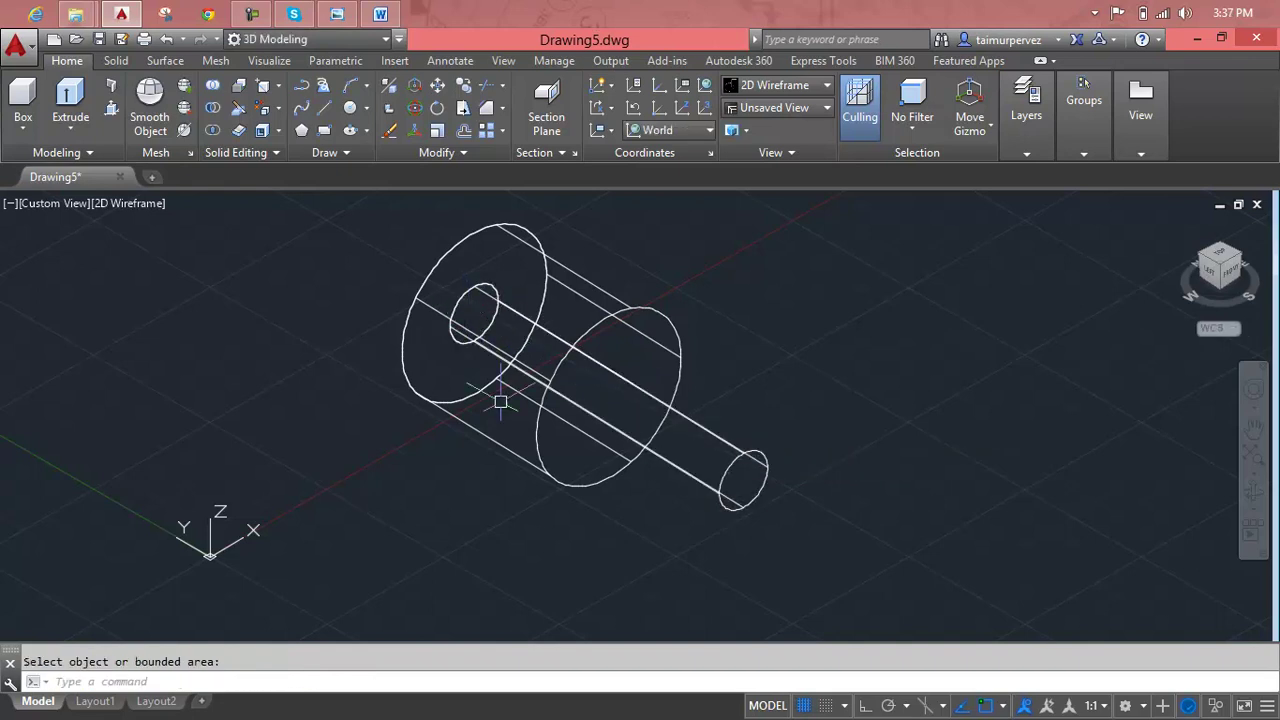
- Orbit to a side view and press-pull the opposite inner circle 30 units
shift+middle_drag(557, 518, 734, 449)
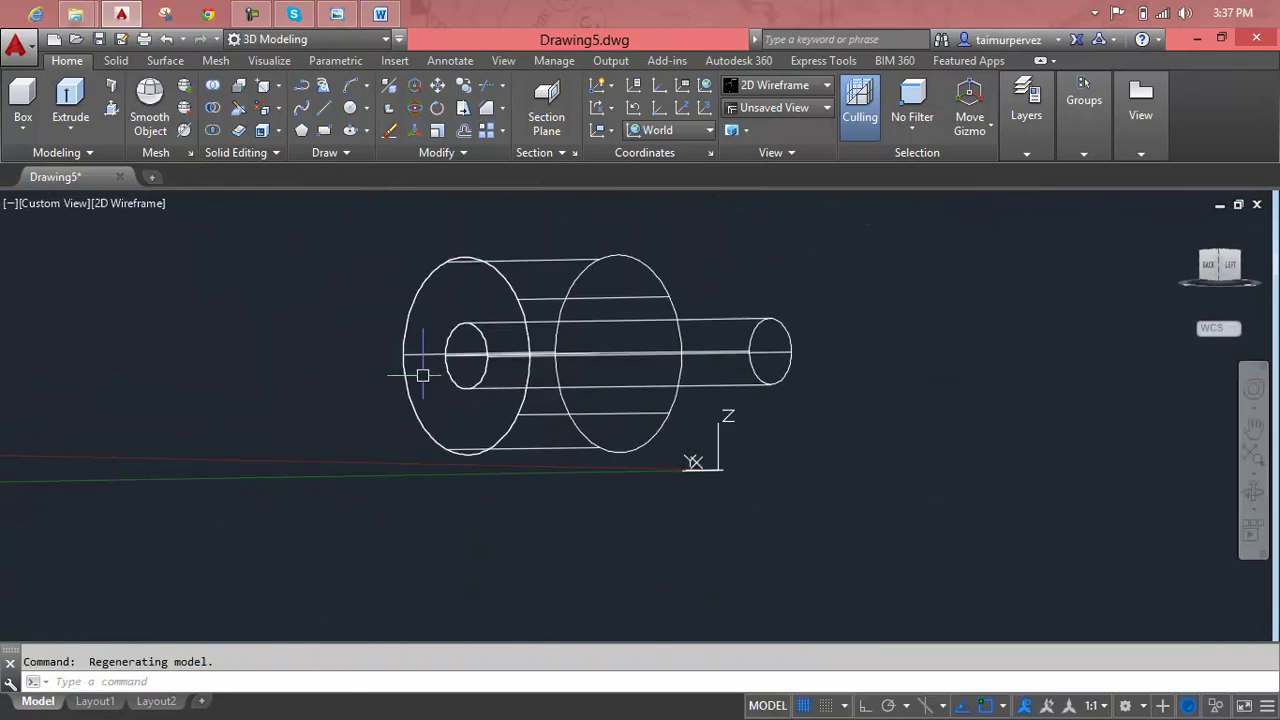
click(111, 112)
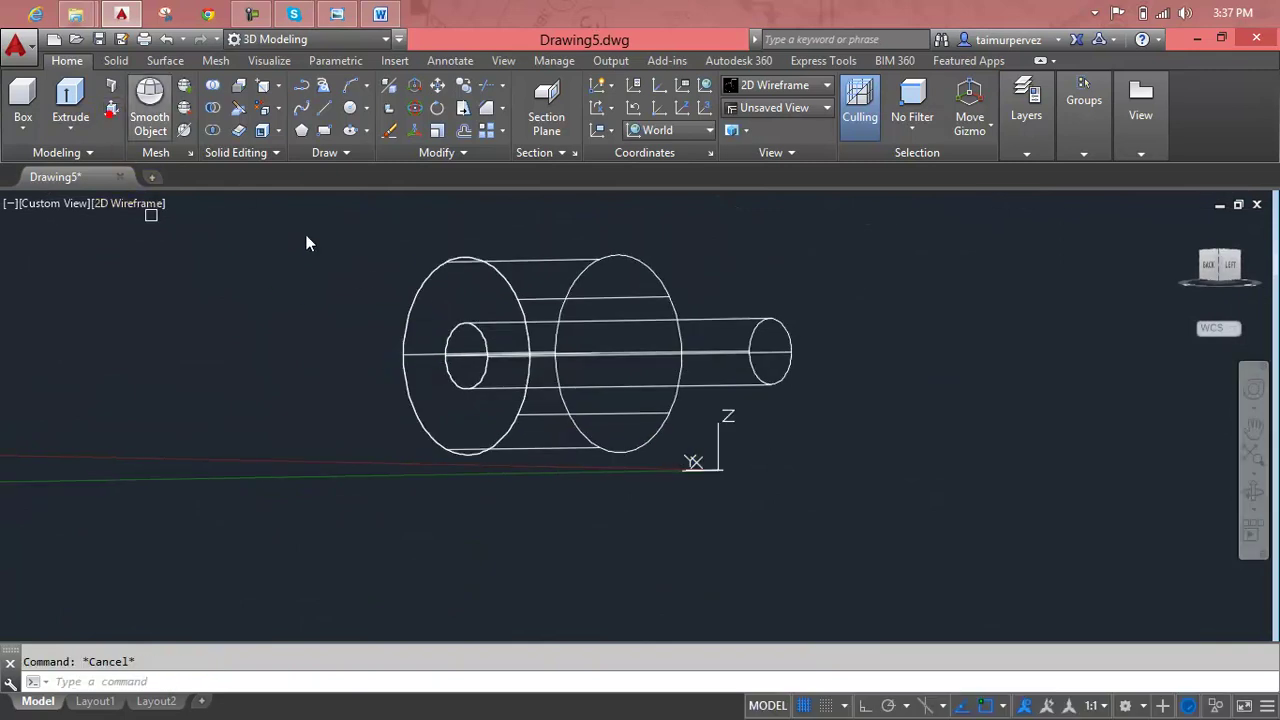
click(463, 343)
text(30)
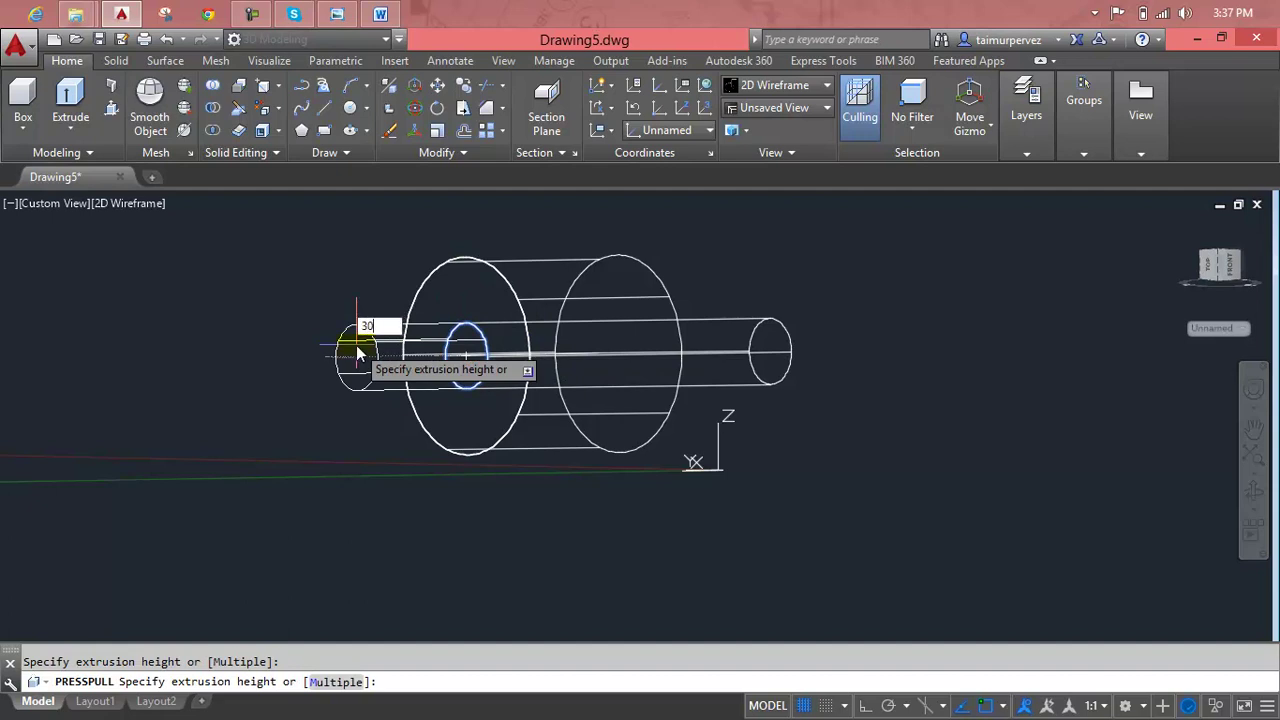
key(Return)
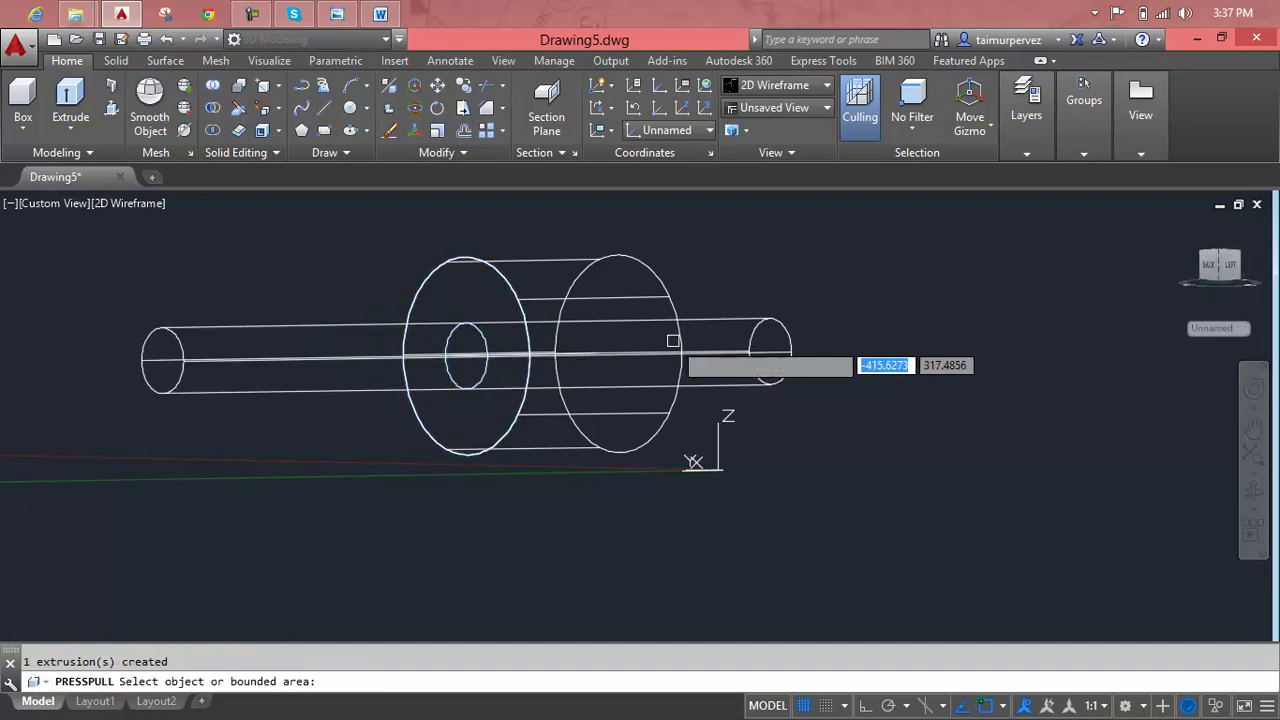
key(Escape)
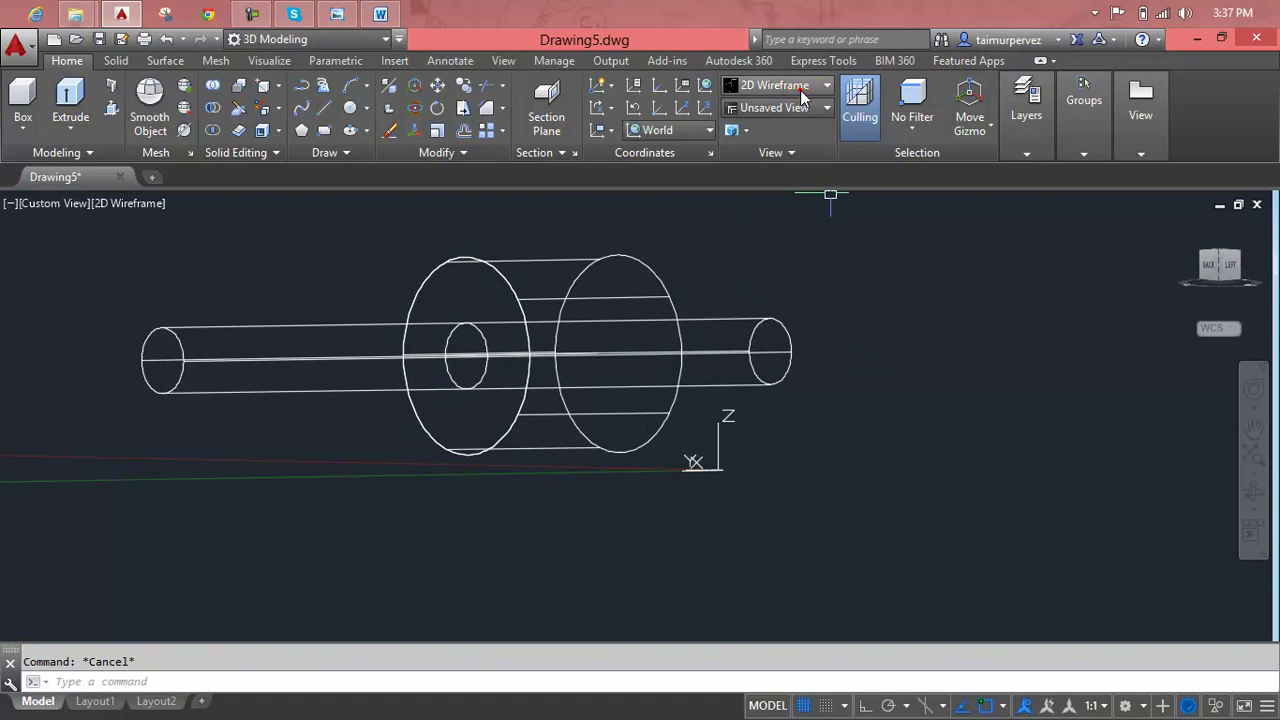
- Apply the Realistic visual style and orbit the model to an end-on view
click(800, 90)
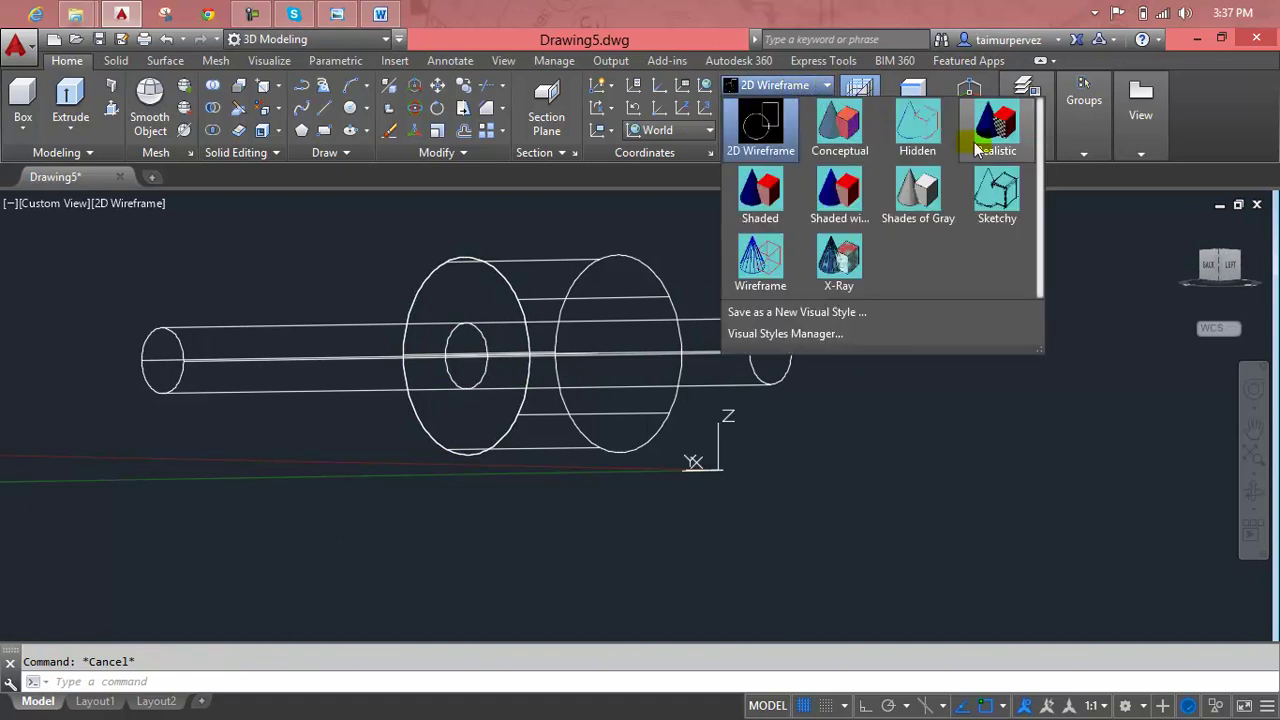
click(995, 140)
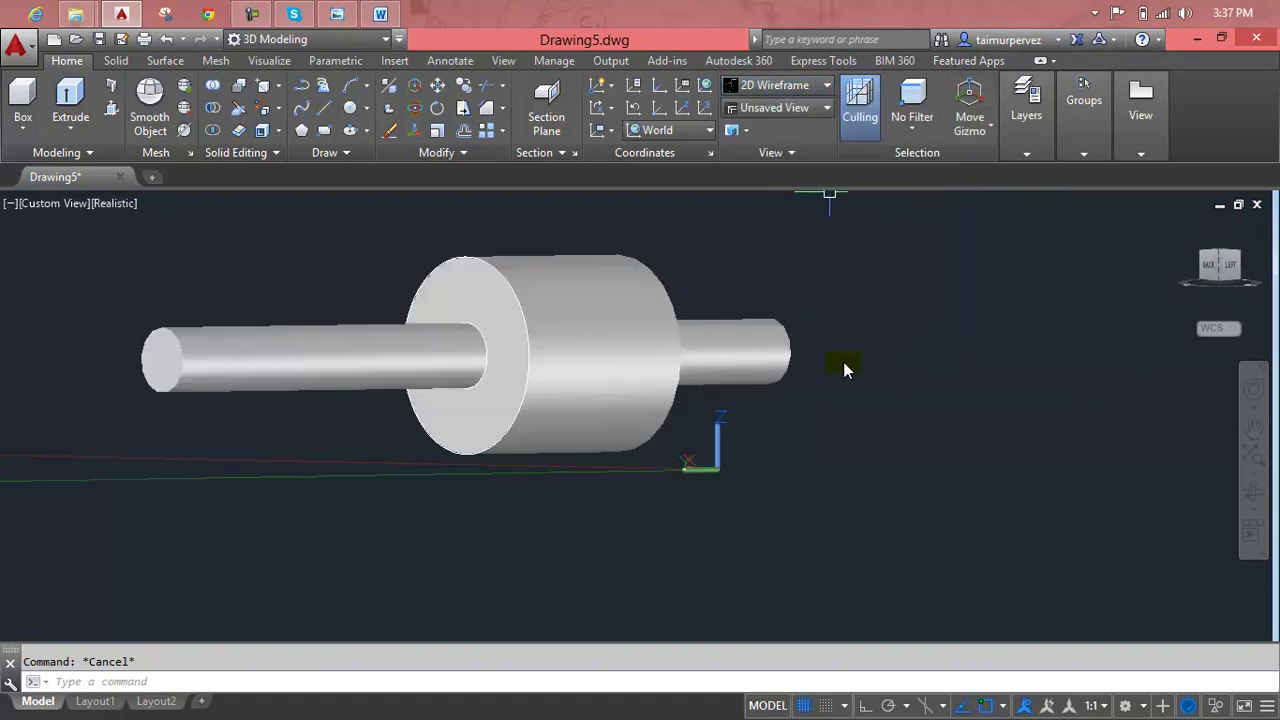
mouse_move(835, 397)
shift+middle_down()
mouse_move(579, 398)
mouse_move(626, 426)
mouse_move(751, 440)
shift+middle_up()
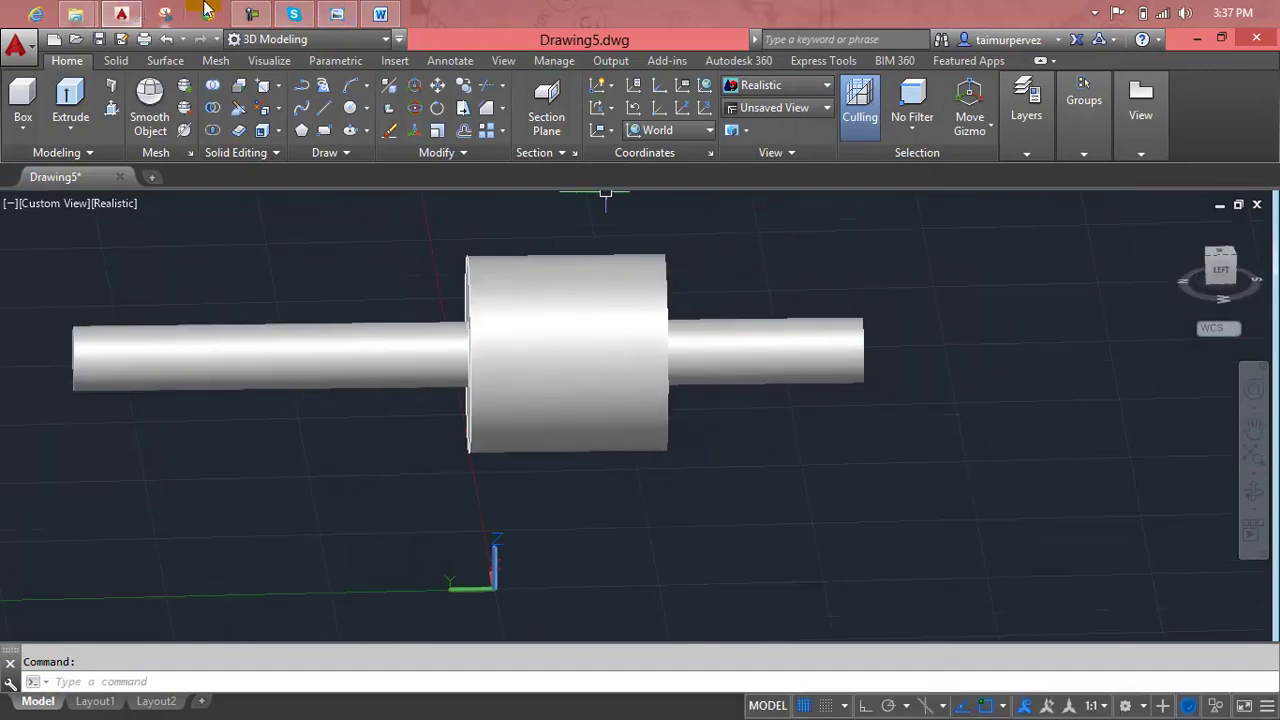
- Compare against the pulley reference drawing, then return to the AutoCAD model
click(337, 14)
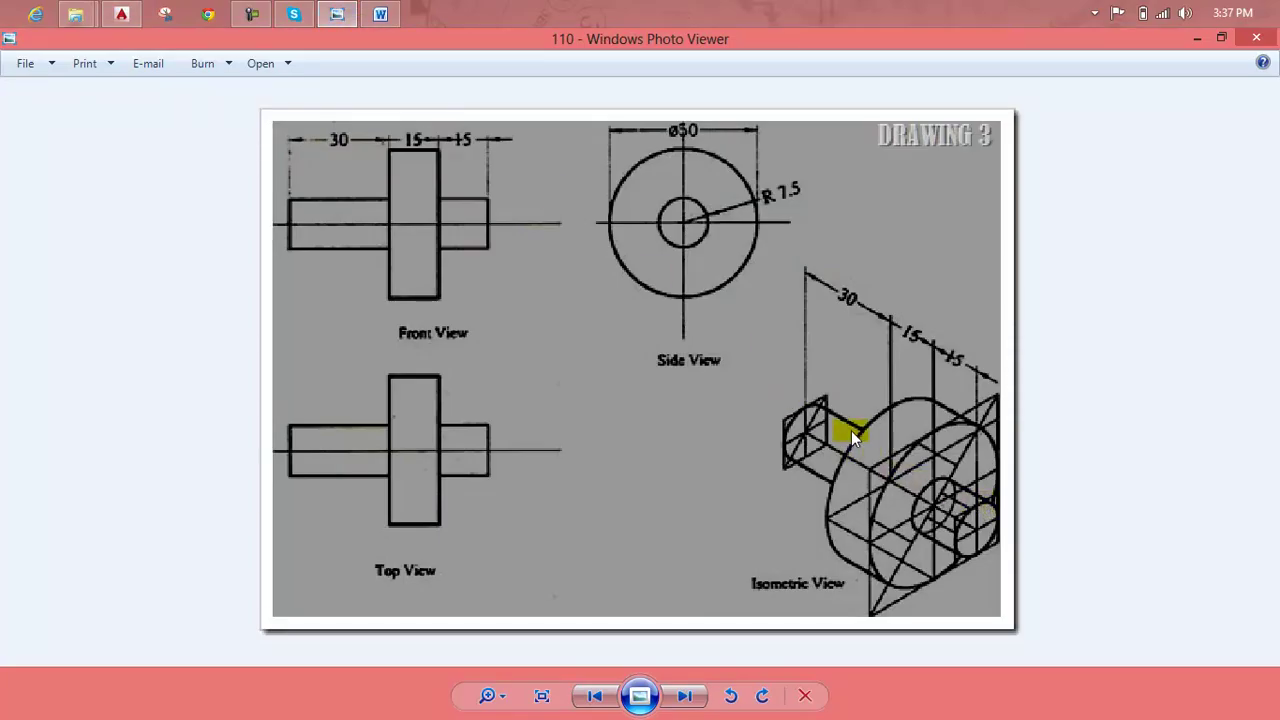
click(393, 13)
click(393, 13)
click(122, 14)
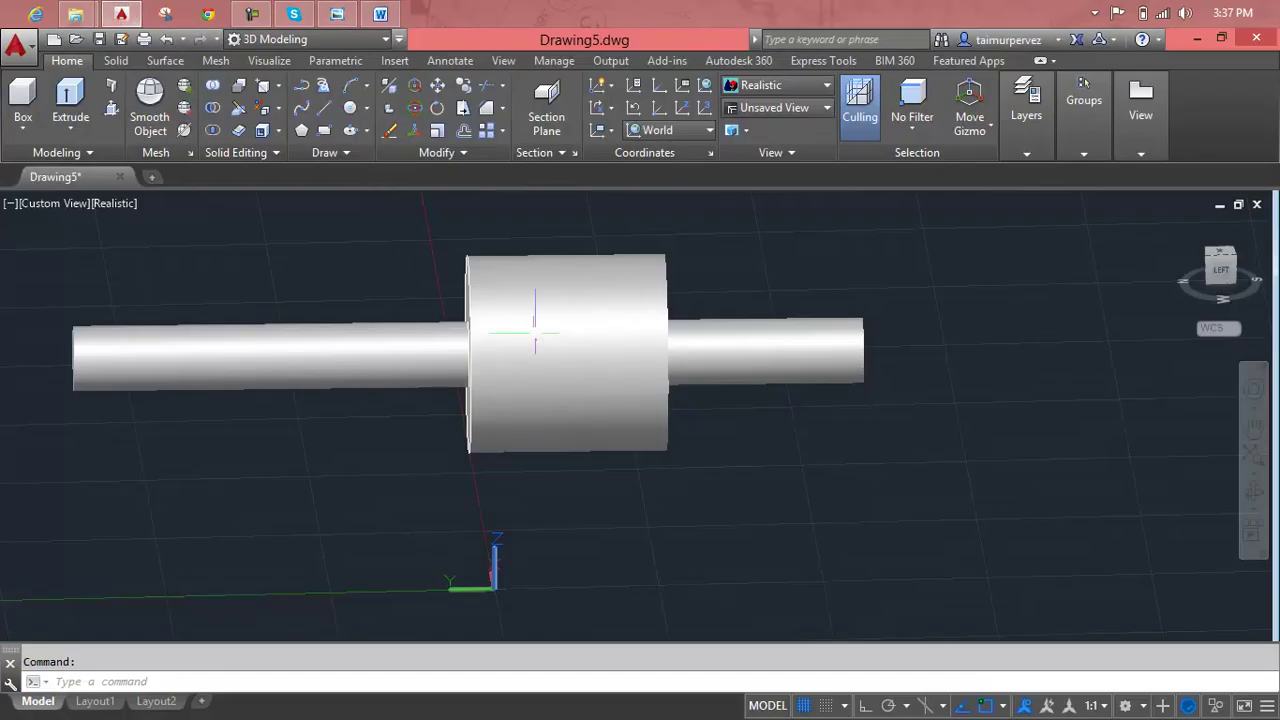
- Orbit and zoom the shaded pulley to an oblique view showing the disc and both shafts
mouse_move(679, 388)
shift+middle_down()
mouse_move(509, 400)
mouse_move(489, 420)
mouse_move(502, 327)
mouse_move(569, 369)
mouse_move(686, 374)
mouse_move(814, 348)
mouse_move(666, 377)
mouse_move(657, 400)
shift+middle_up()
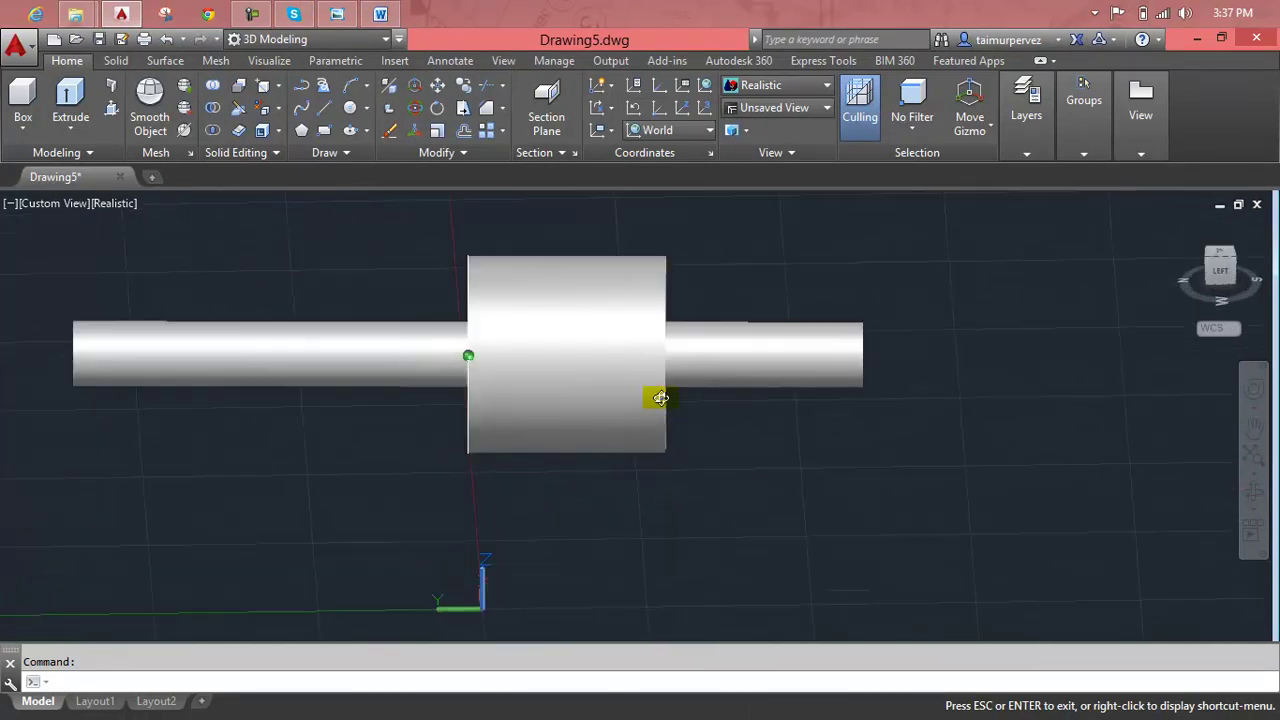
mouse_move(749, 411)
shift+middle_down()
mouse_move(697, 420)
mouse_move(597, 406)
mouse_move(597, 425)
shift+middle_up()
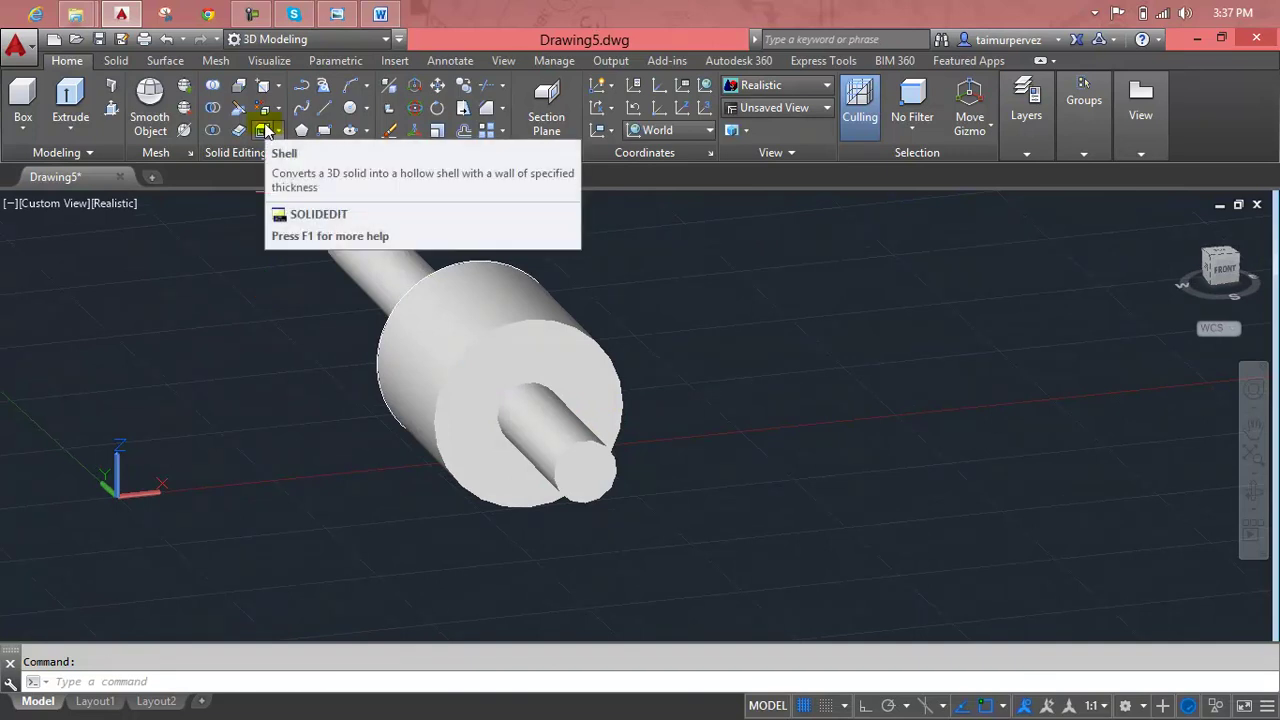
mouse_move(478, 362)
shift+middle_down()
mouse_move(566, 419)
mouse_move(560, 428)
mouse_move(651, 449)
shift+middle_up()
scroll(571, 432, up, 2)
mouse_move(793, 548)
shift+middle_down()
mouse_move(837, 489)
mouse_move(778, 530)
shift+middle_up()
scroll(834, 483, down, 2)
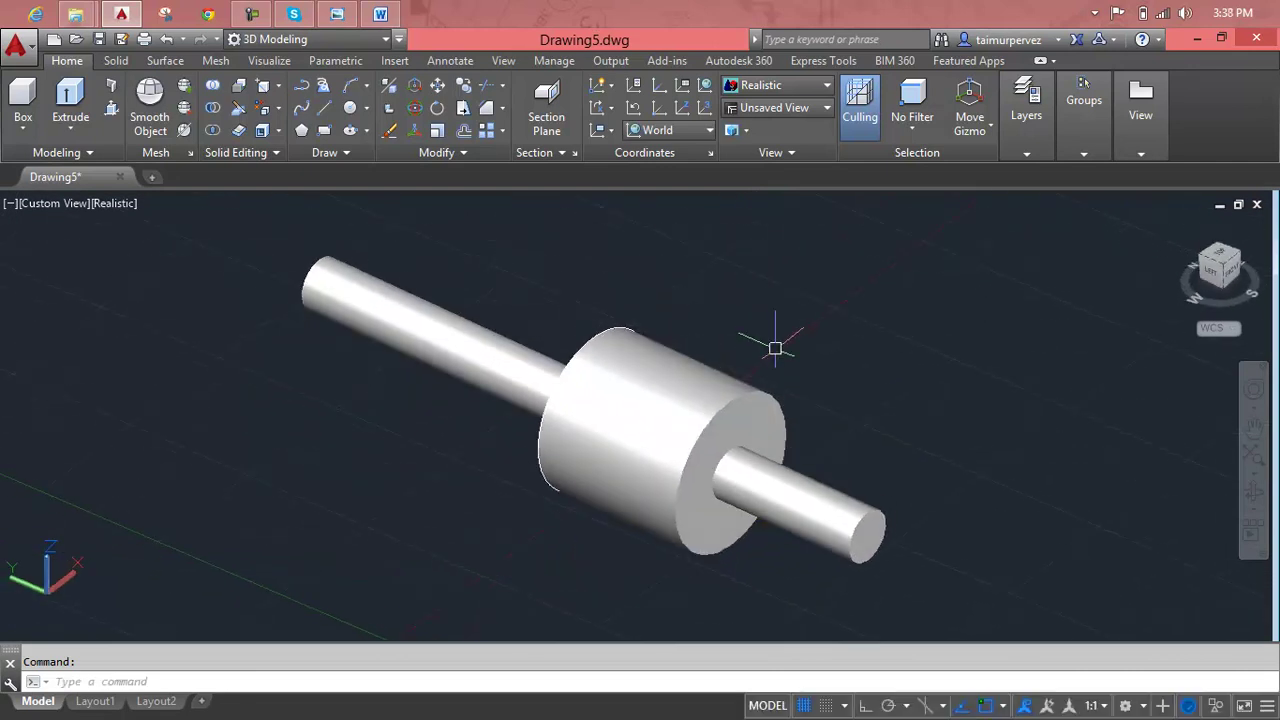